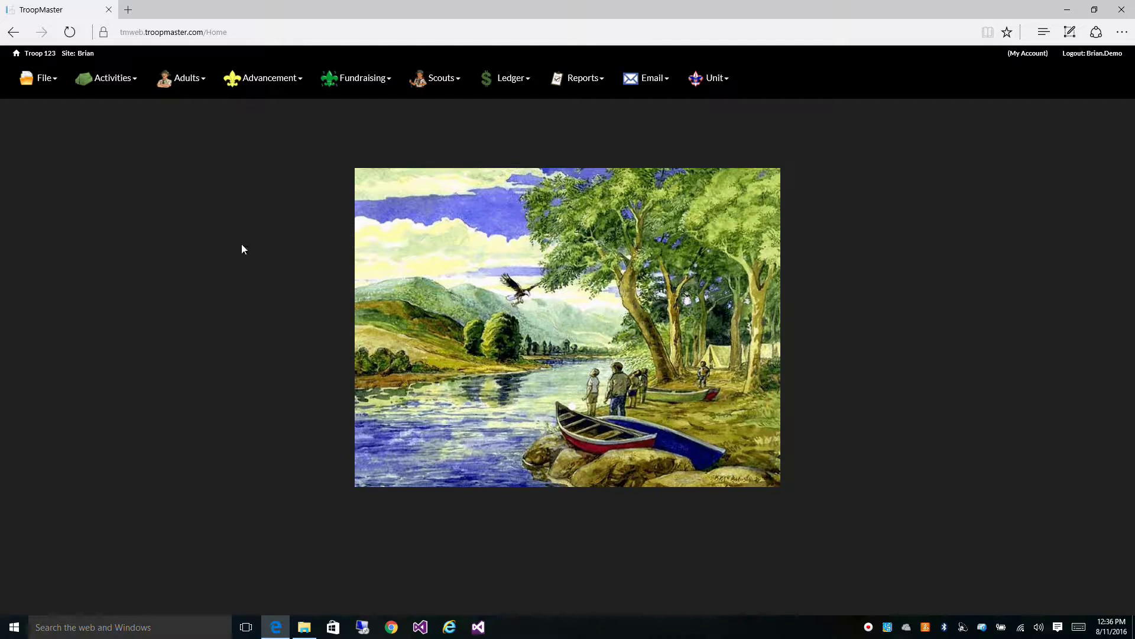
Step: Open the User Groups/Permissions page and view the Parents group's permissions and group access settings
{"action": "left_click", "coordinate": [40, 86]}
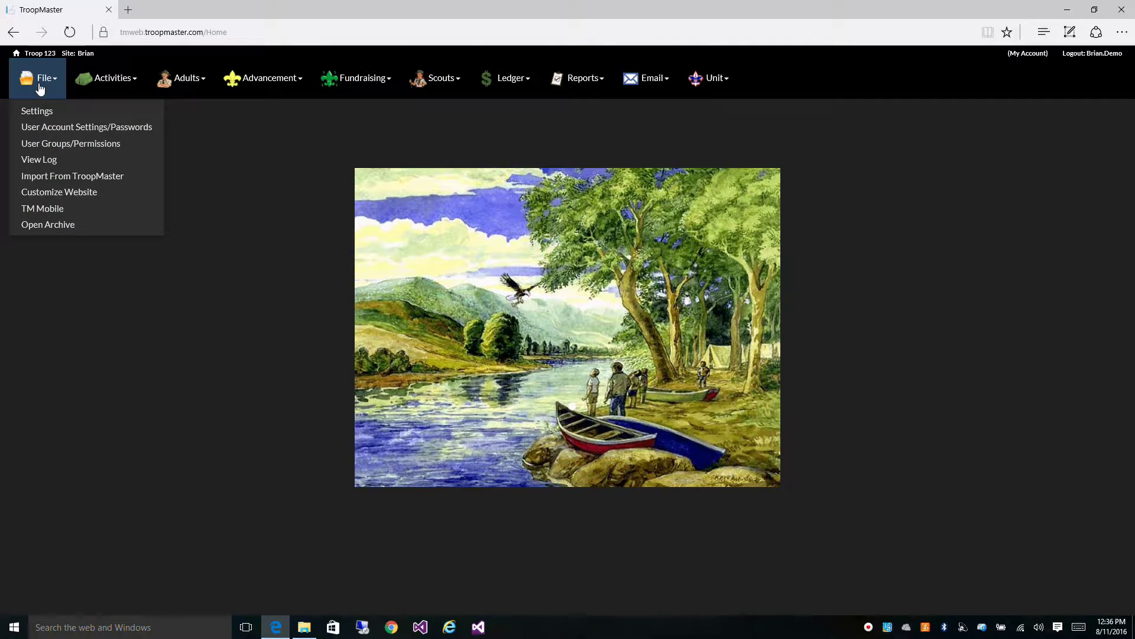
{"action": "left_click", "coordinate": [40, 146]}
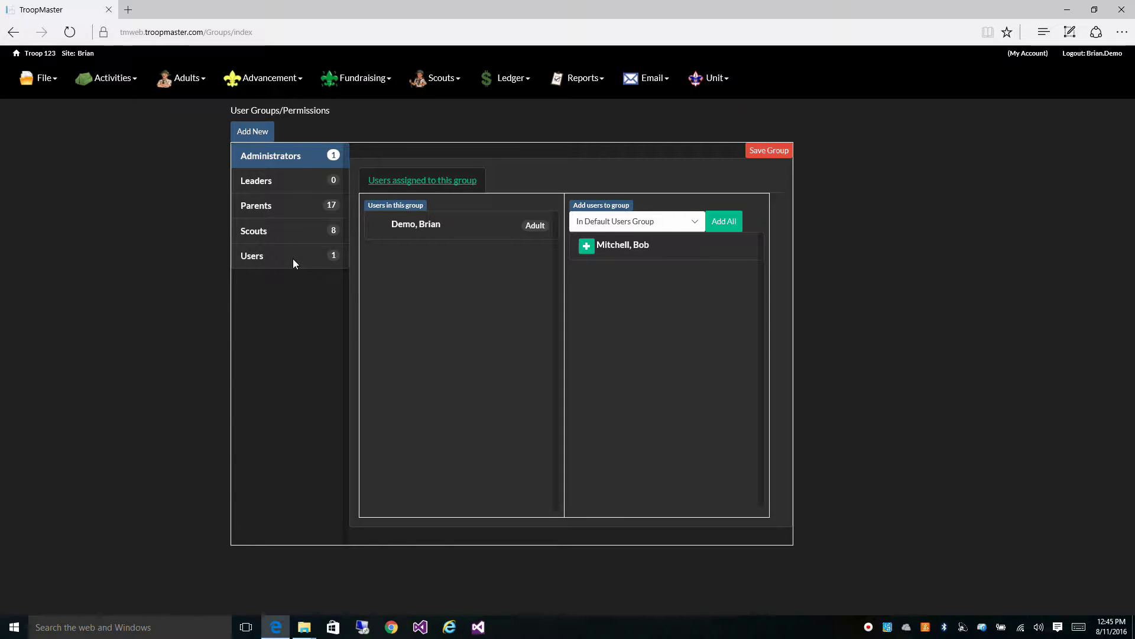
{"action": "left_click", "coordinate": [284, 205]}
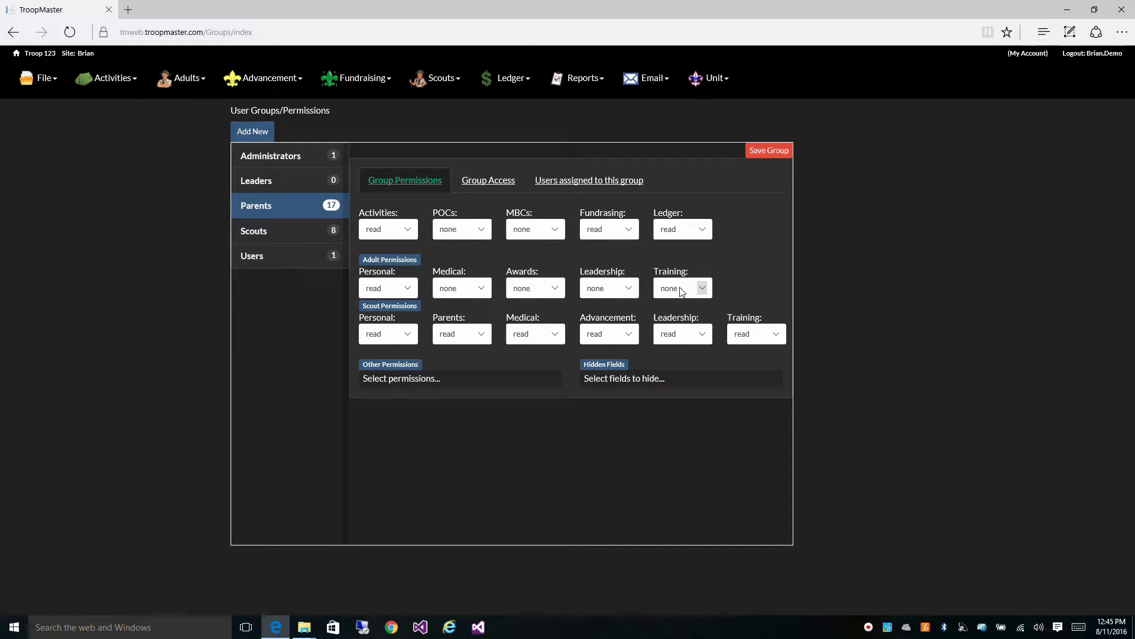
{"action": "left_click", "coordinate": [499, 186]}
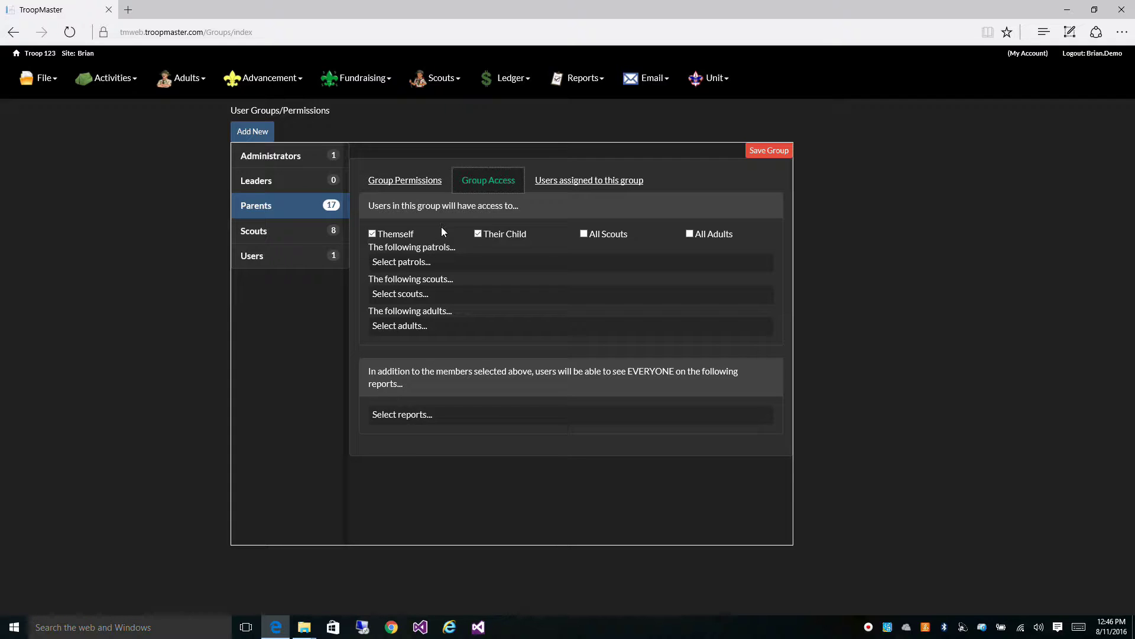
Step: Set the Parents group's adult Medical permission to read and save the group
{"action": "left_click", "coordinate": [421, 181]}
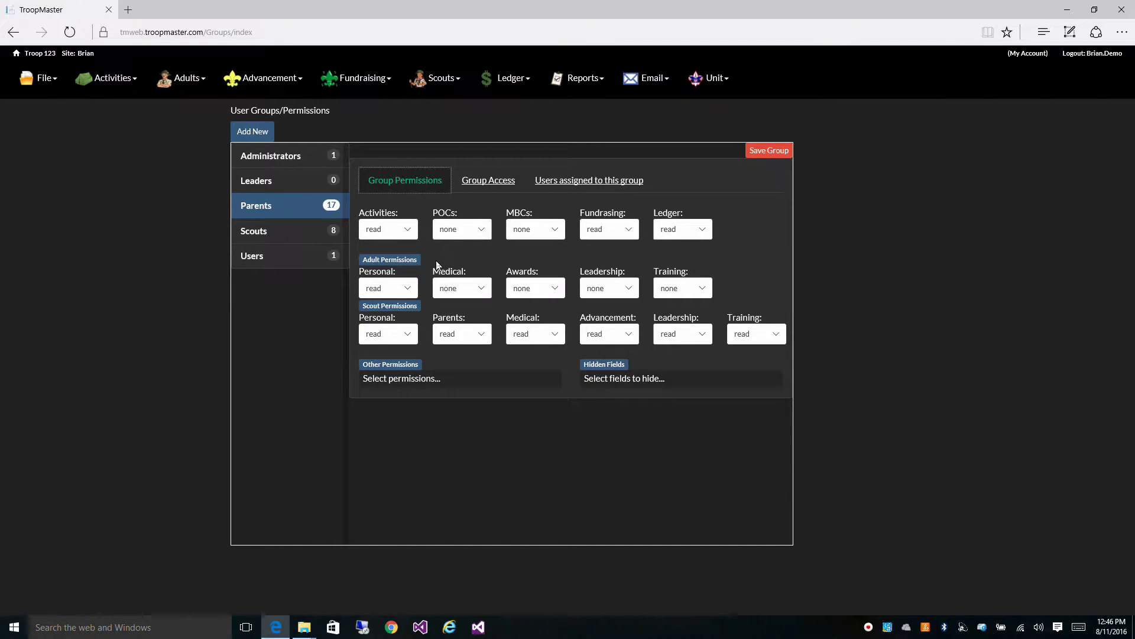
{"action": "left_click", "coordinate": [474, 288]}
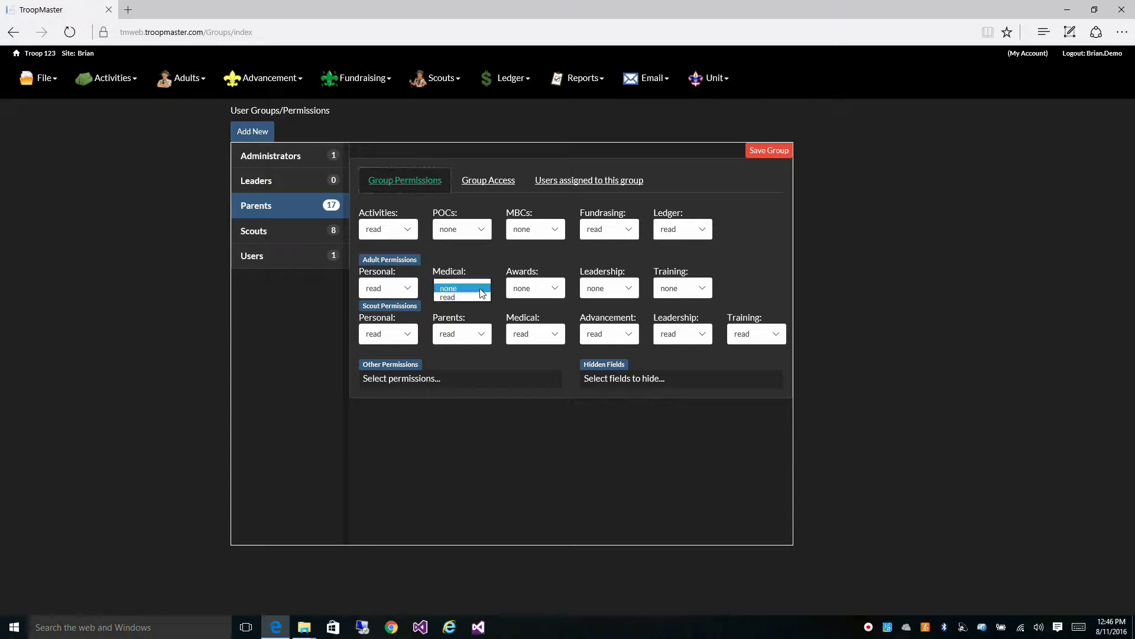
{"action": "left_click", "coordinate": [466, 299]}
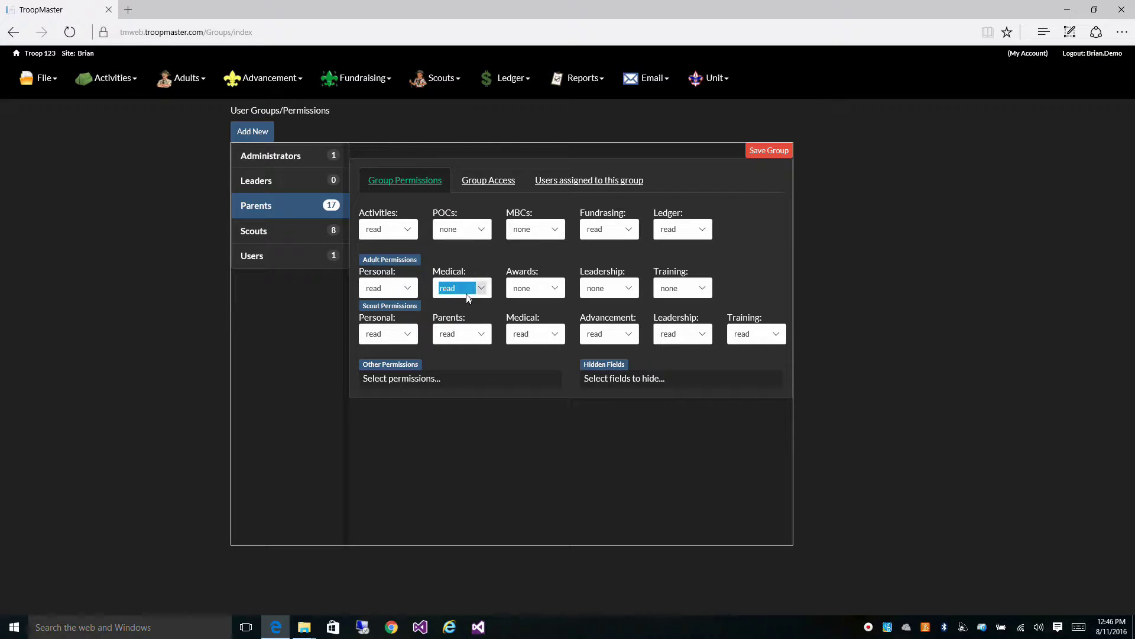
{"action": "left_click", "coordinate": [770, 153]}
Step: Examine the Parents group's available Activities permission levels, Other Permissions options and Hidden Fields options
{"action": "left_click", "coordinate": [414, 231]}
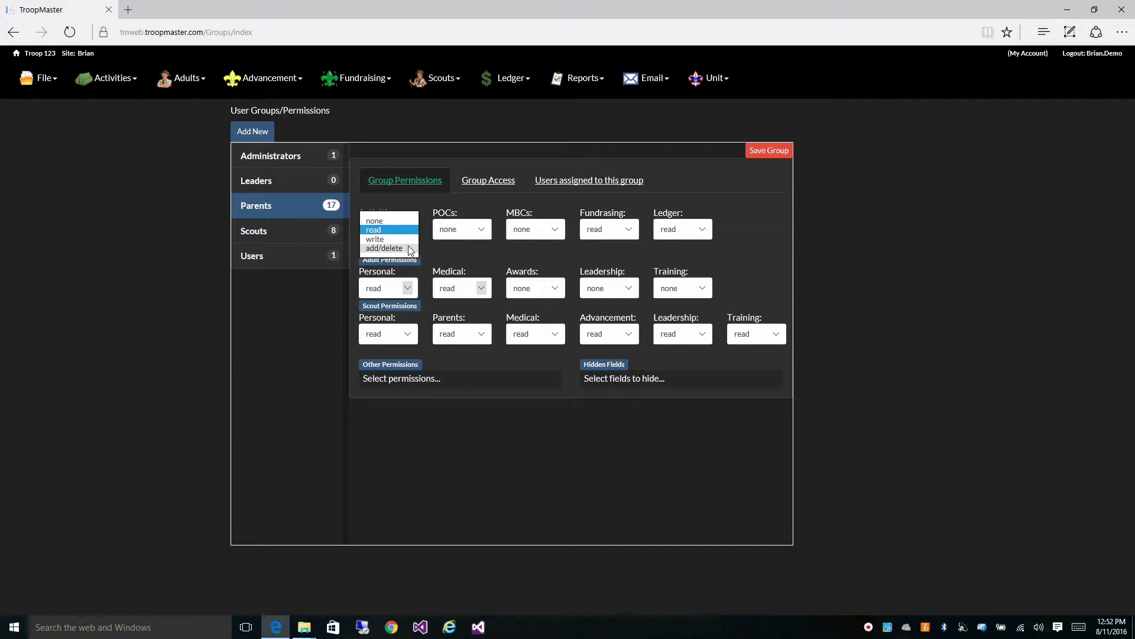
{"action": "left_click", "coordinate": [434, 250]}
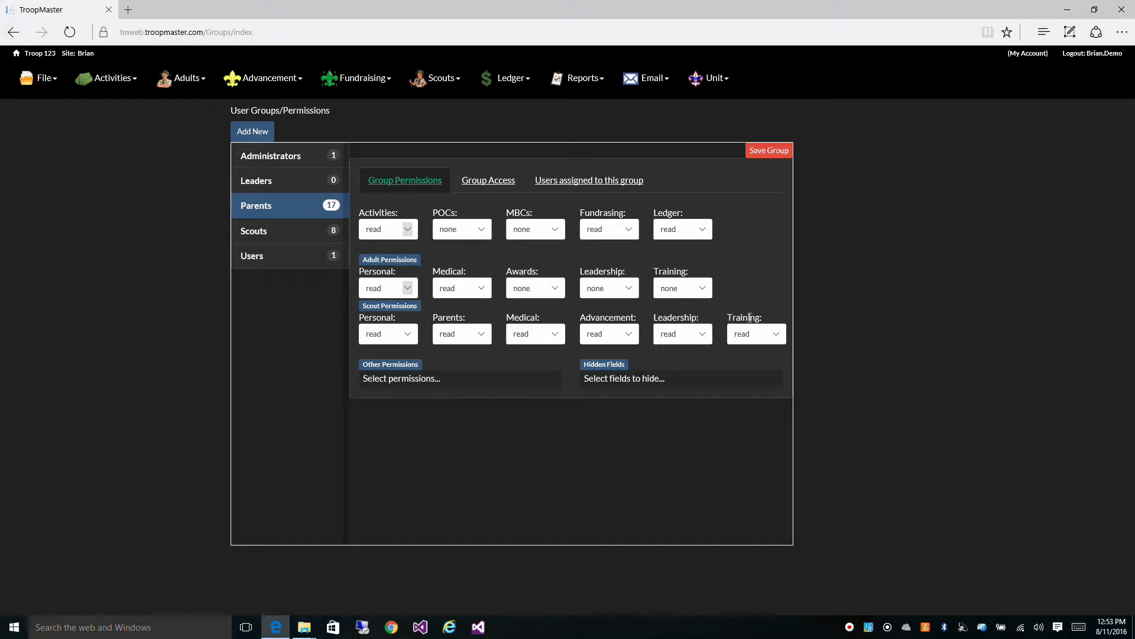
{"action": "left_click", "coordinate": [447, 378]}
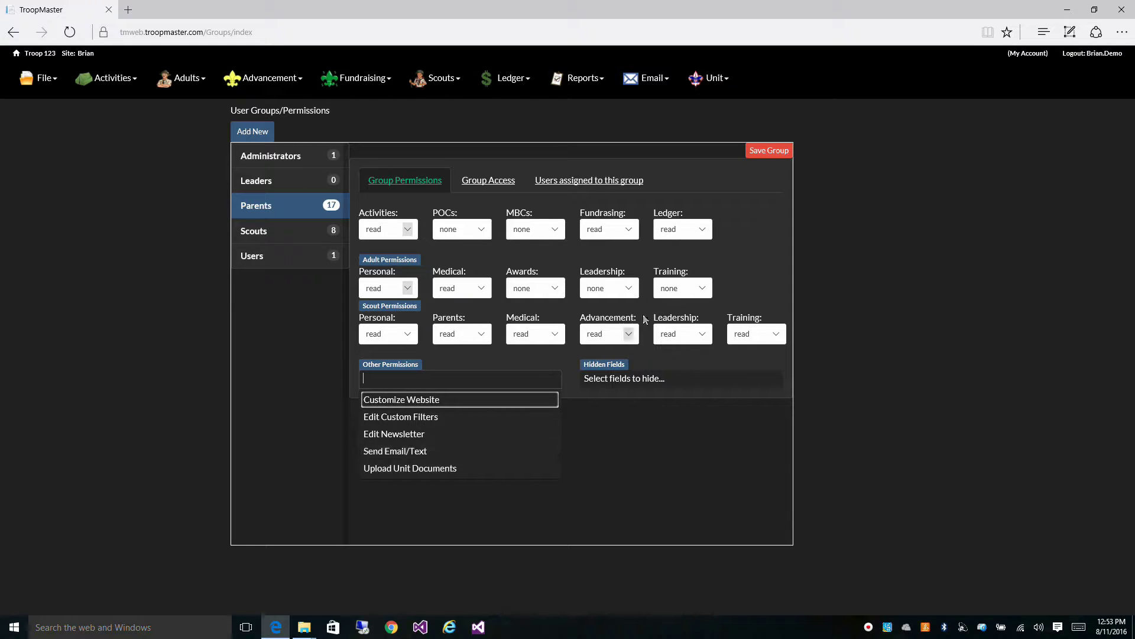
{"action": "left_click", "coordinate": [675, 359]}
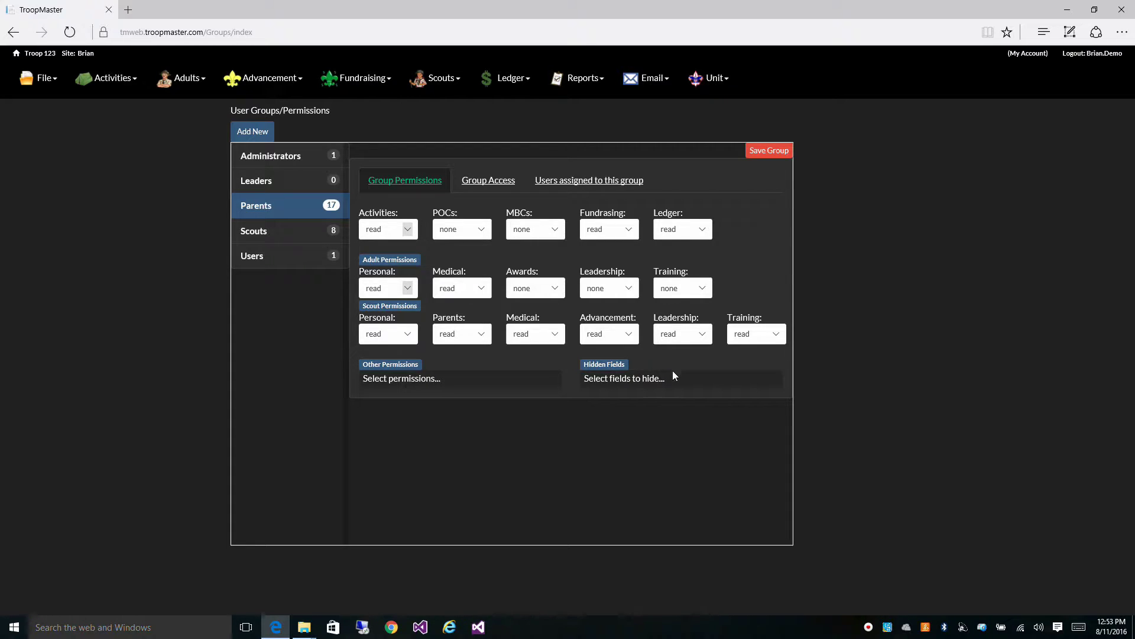
{"action": "left_click", "coordinate": [672, 378]}
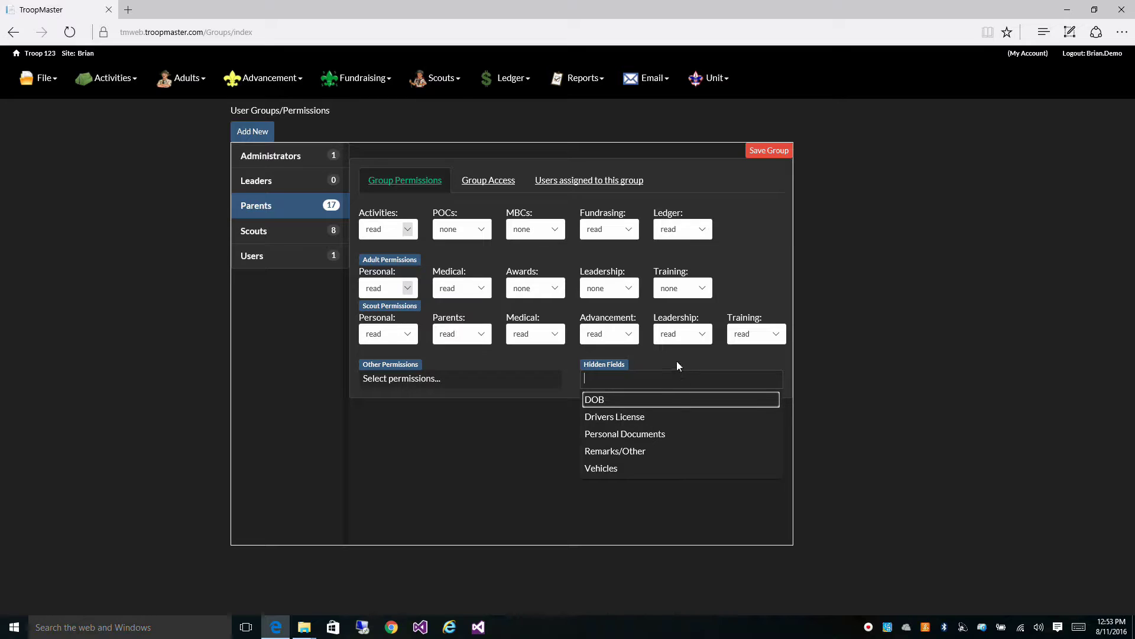
{"action": "left_click", "coordinate": [677, 361]}
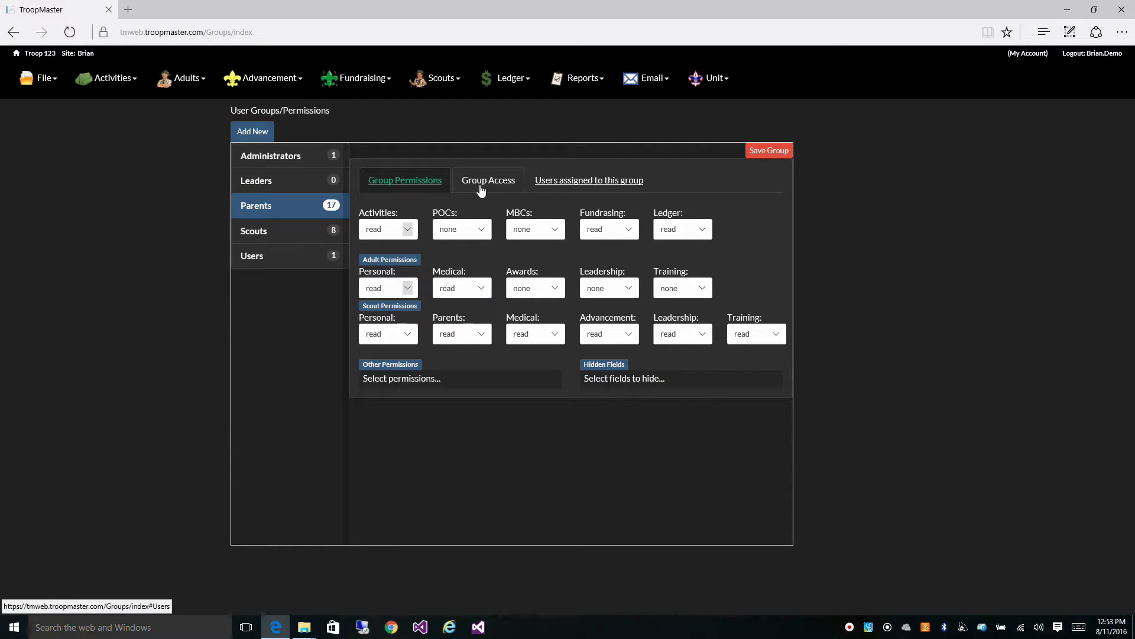
Step: Review which patrols, scouts and adults can be selected in the Parents group's access settings
{"action": "left_click", "coordinate": [480, 186]}
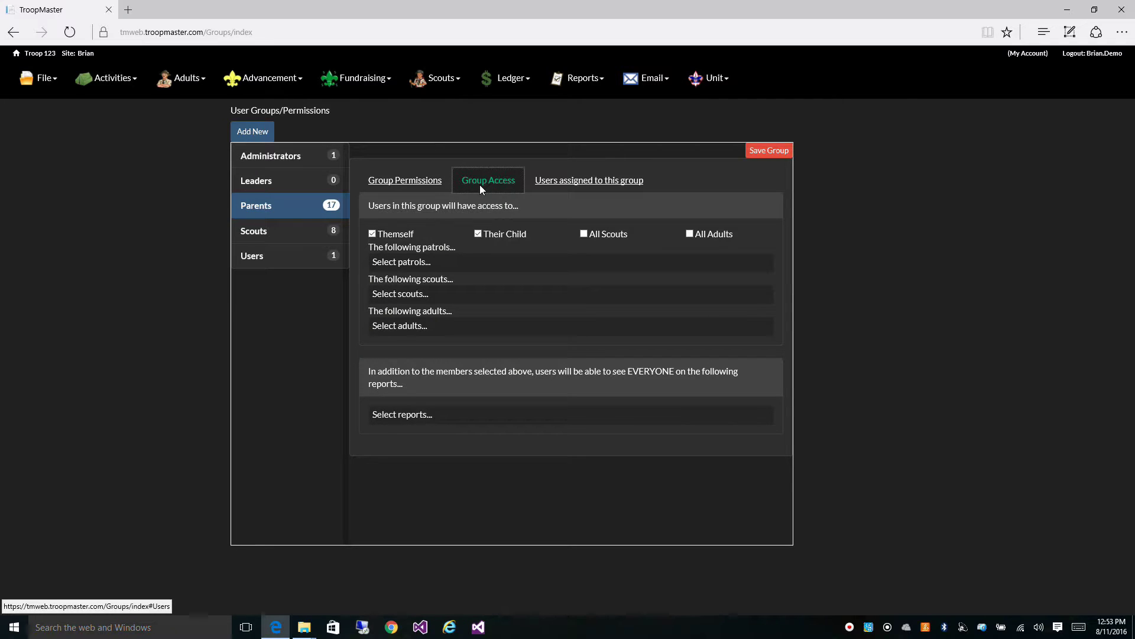
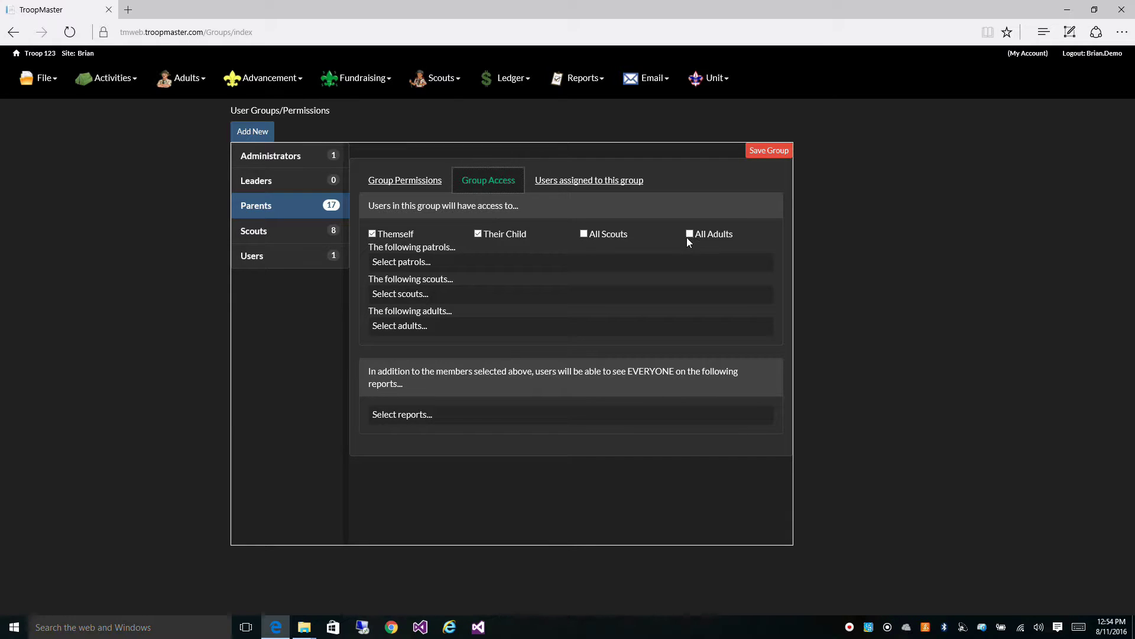
{"action": "left_click", "coordinate": [451, 261]}
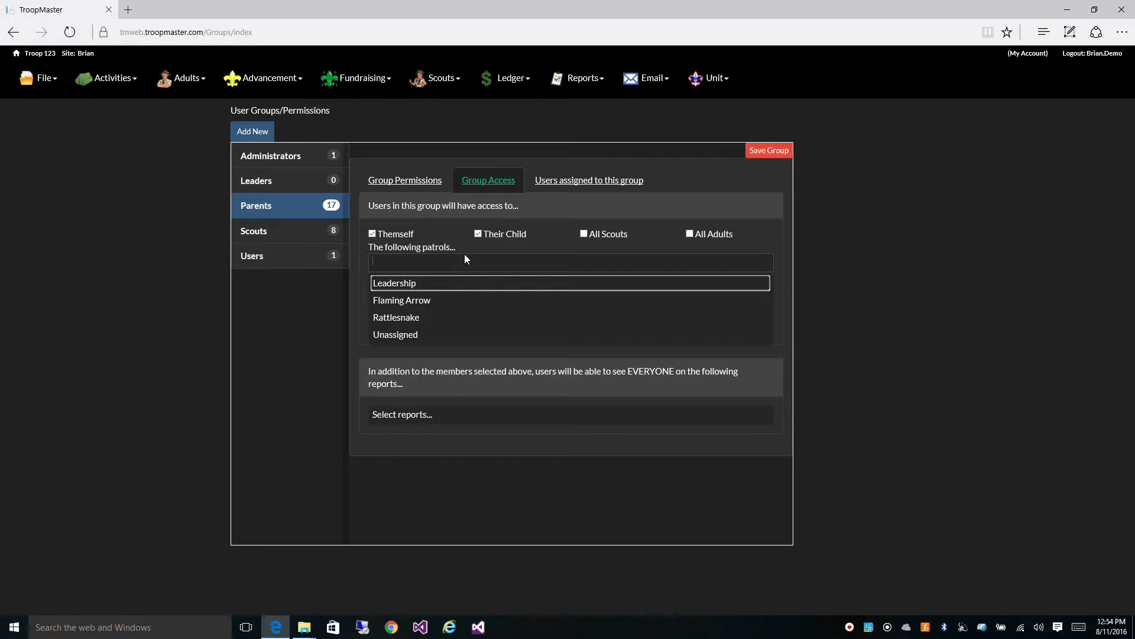
{"action": "left_click", "coordinate": [472, 249]}
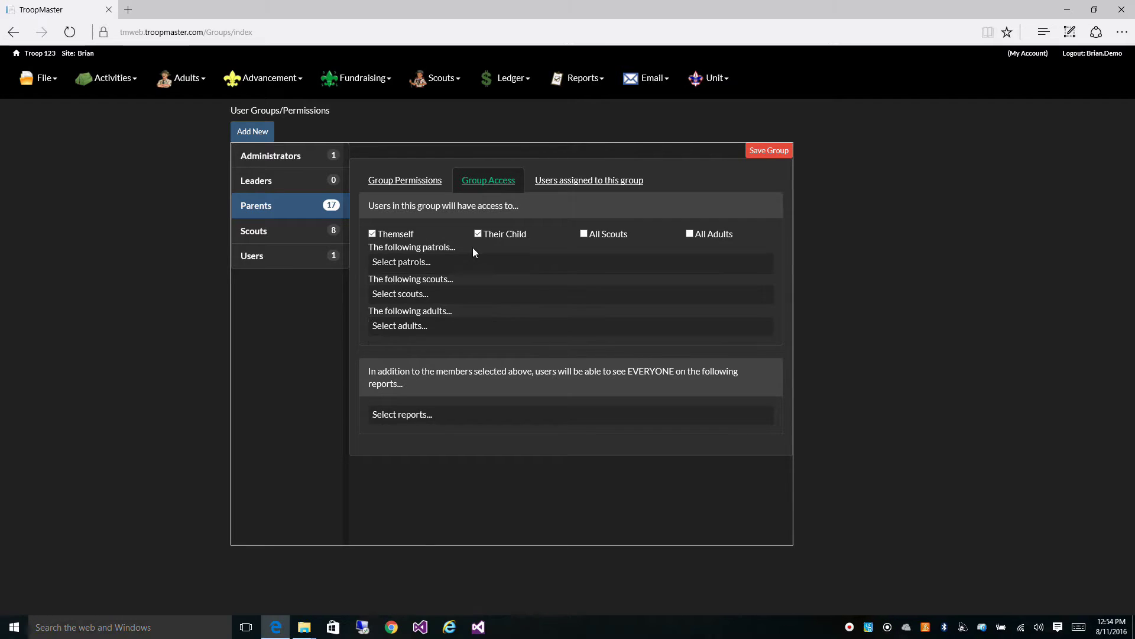
{"action": "left_click", "coordinate": [462, 294]}
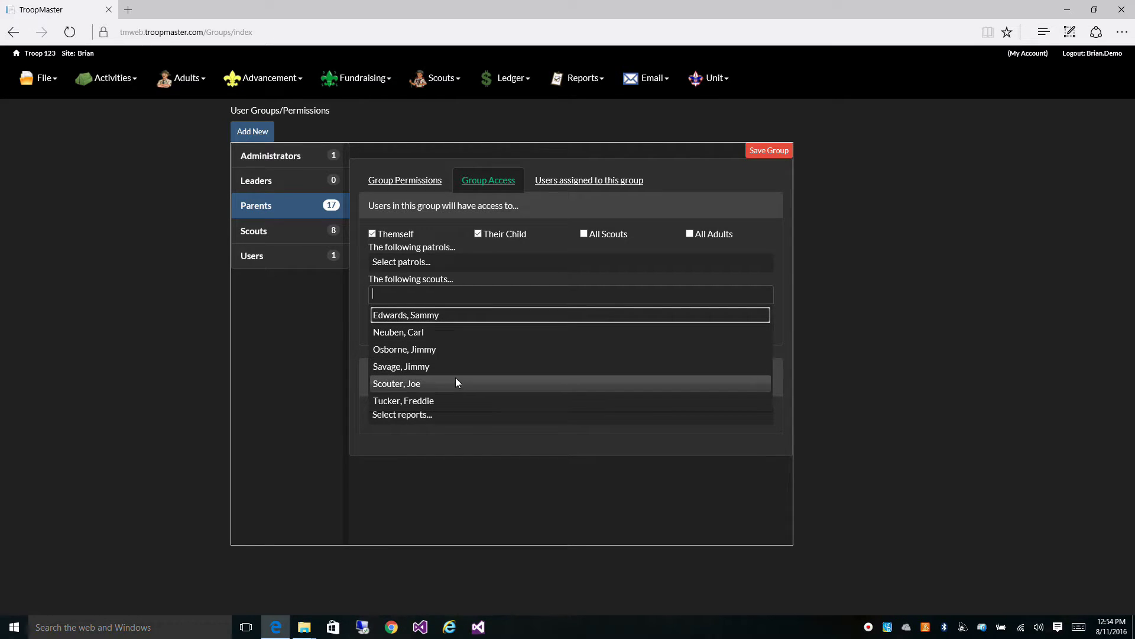
{"action": "left_click", "coordinate": [506, 280]}
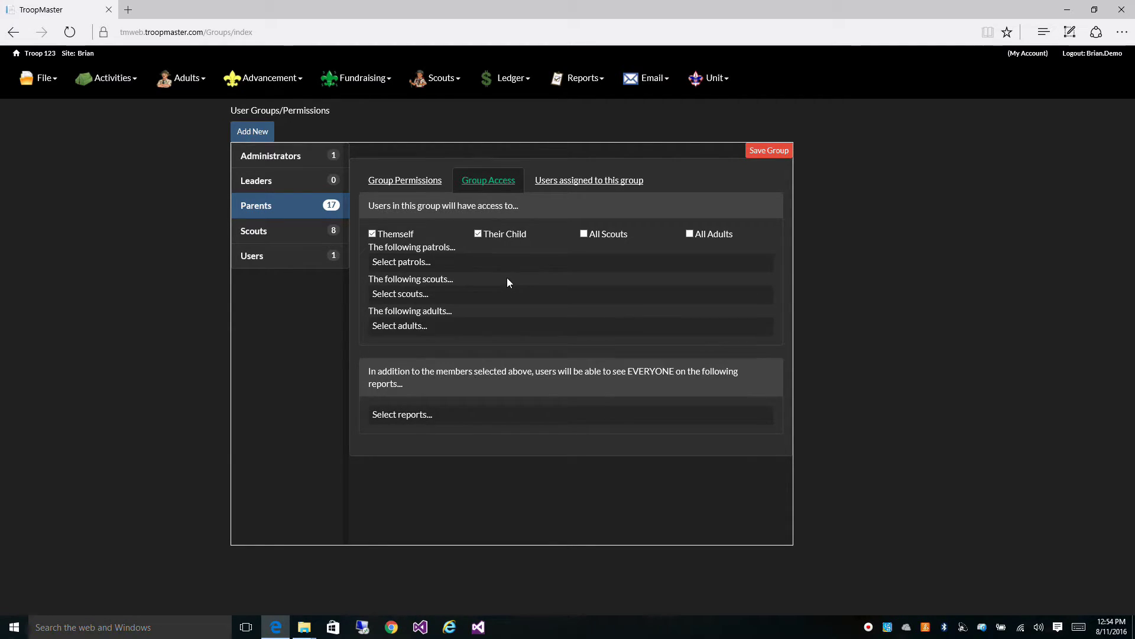
{"action": "left_click", "coordinate": [484, 328]}
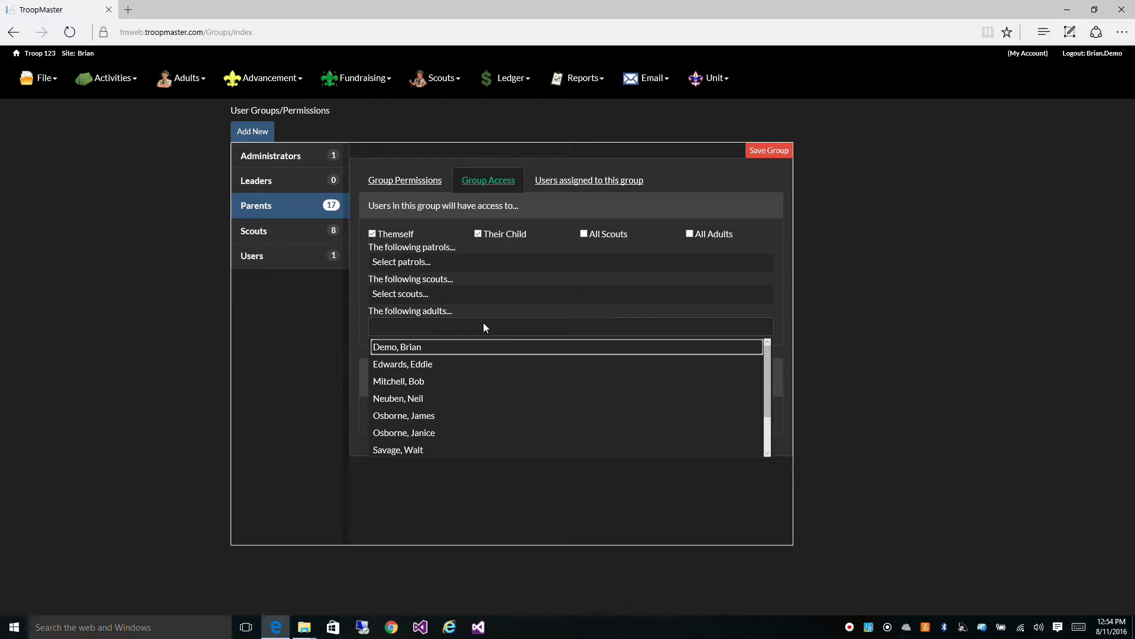
{"action": "left_click", "coordinate": [488, 310]}
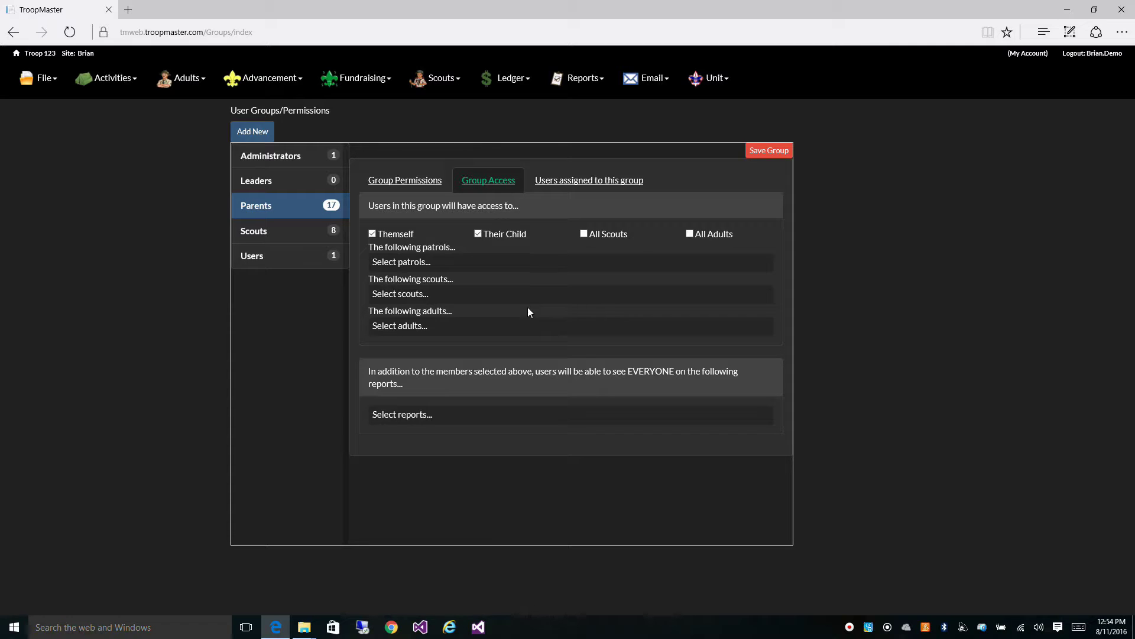
Step: Let the Parents group see everyone on the Adult-Personal Data report
{"action": "left_click", "coordinate": [465, 414]}
{"action": "scroll", "coordinate": [486, 455], "scroll_direction": "down", "scroll_amount": 5}
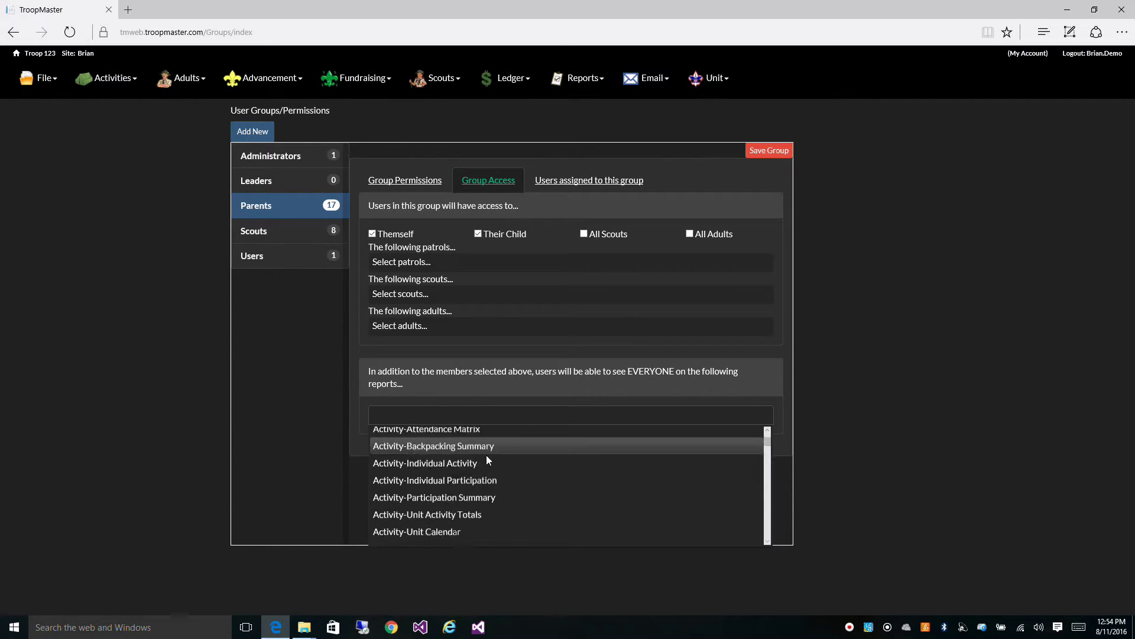
{"action": "scroll", "coordinate": [489, 462], "scroll_direction": "down", "scroll_amount": 2}
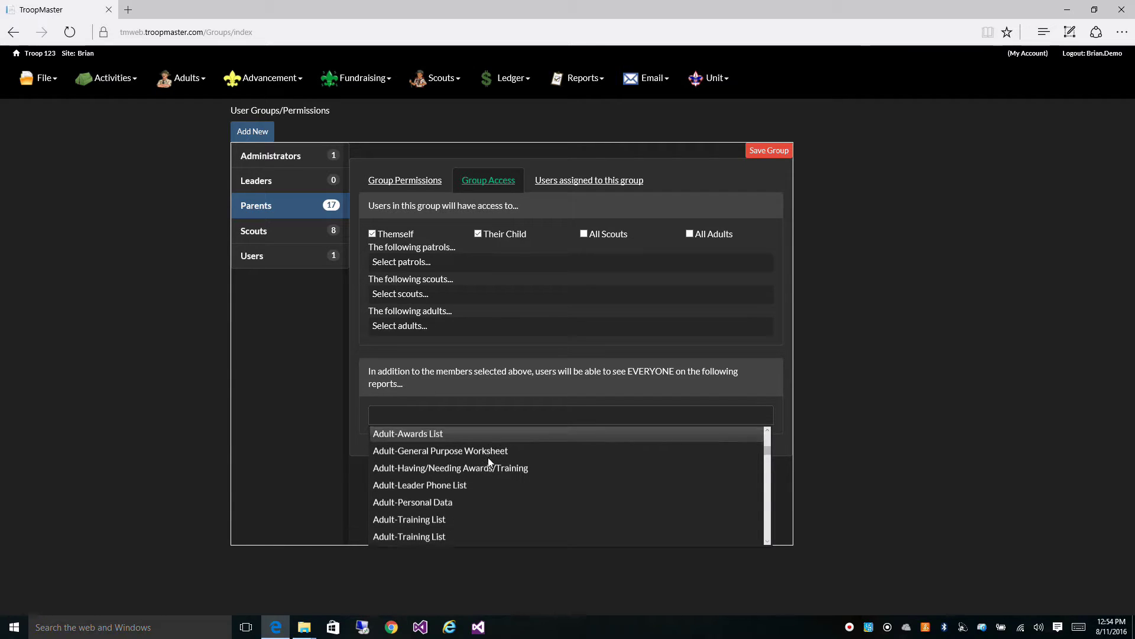
{"action": "left_click", "coordinate": [484, 499]}
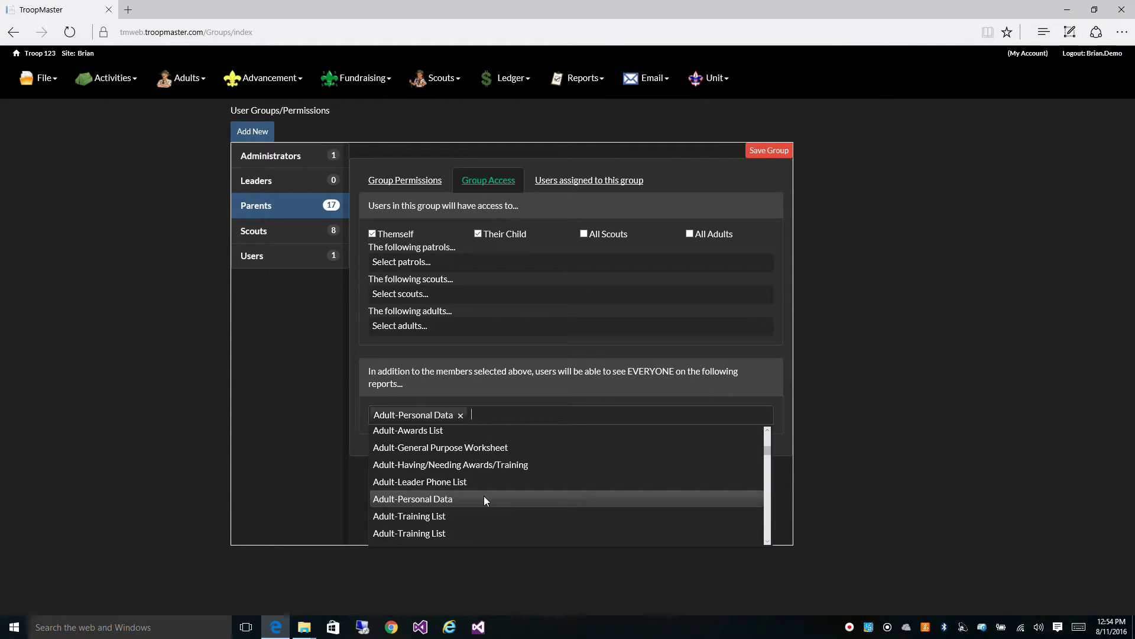
{"action": "left_click", "coordinate": [560, 383]}
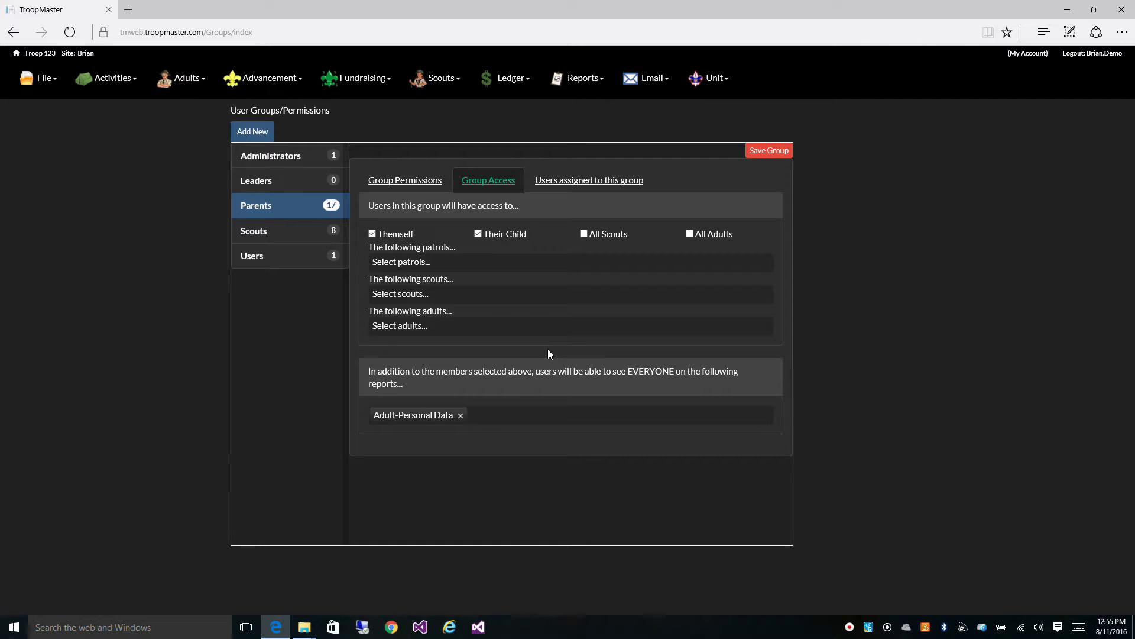
Step: Set the Parents group's adult Personal permission to write, and return to its group access settings
{"action": "left_click", "coordinate": [404, 182]}
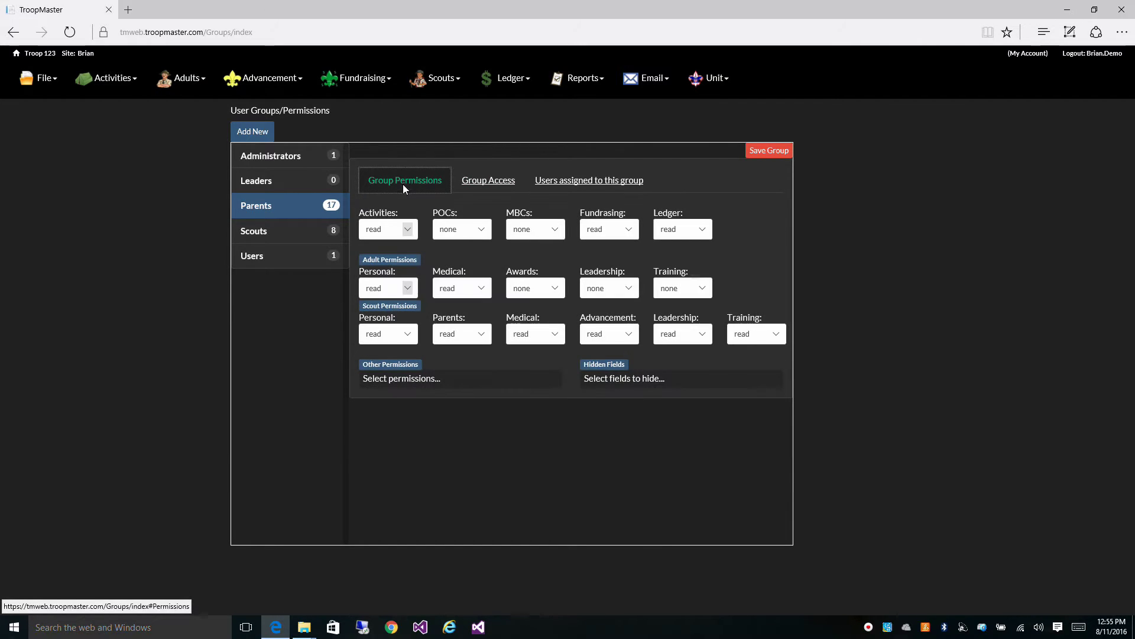
{"action": "left_click", "coordinate": [402, 289]}
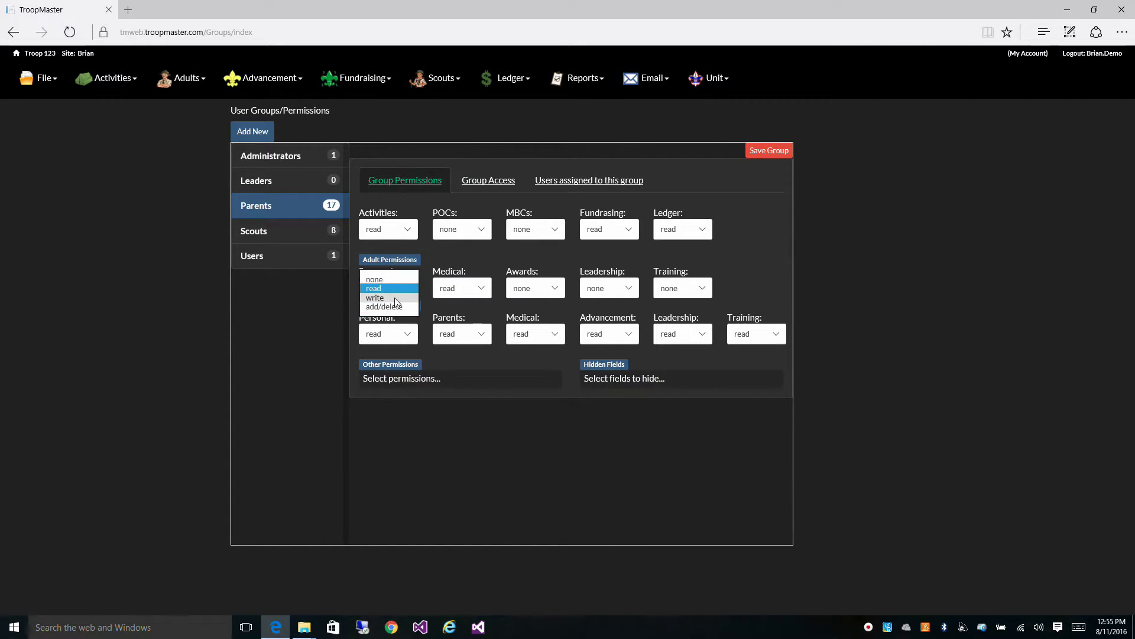
{"action": "left_click", "coordinate": [393, 298]}
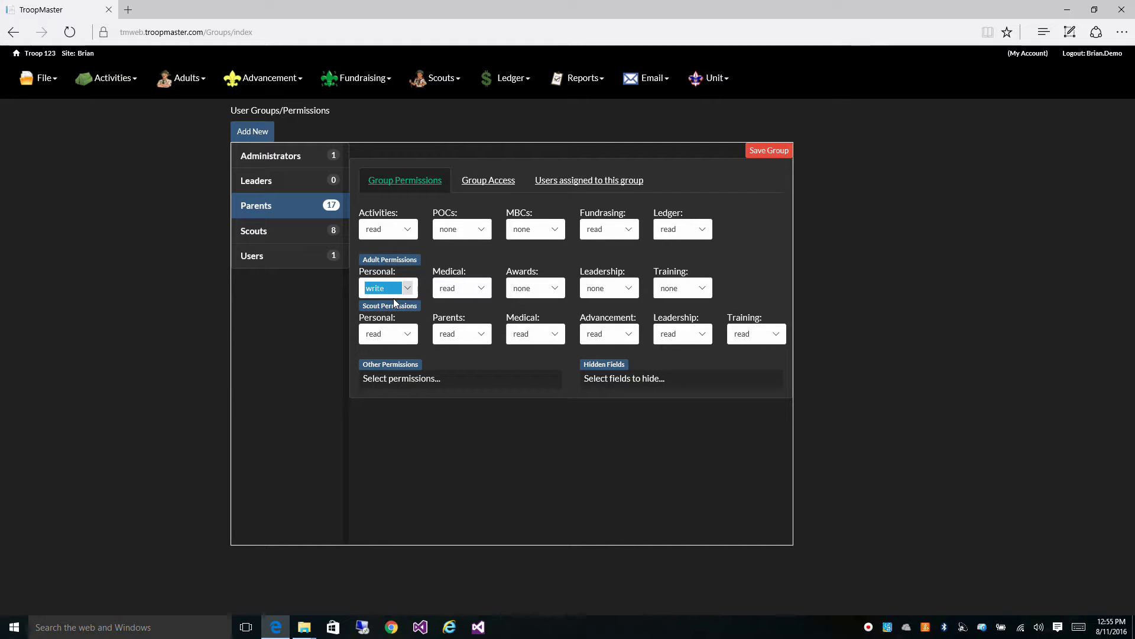
{"action": "left_click", "coordinate": [481, 188]}
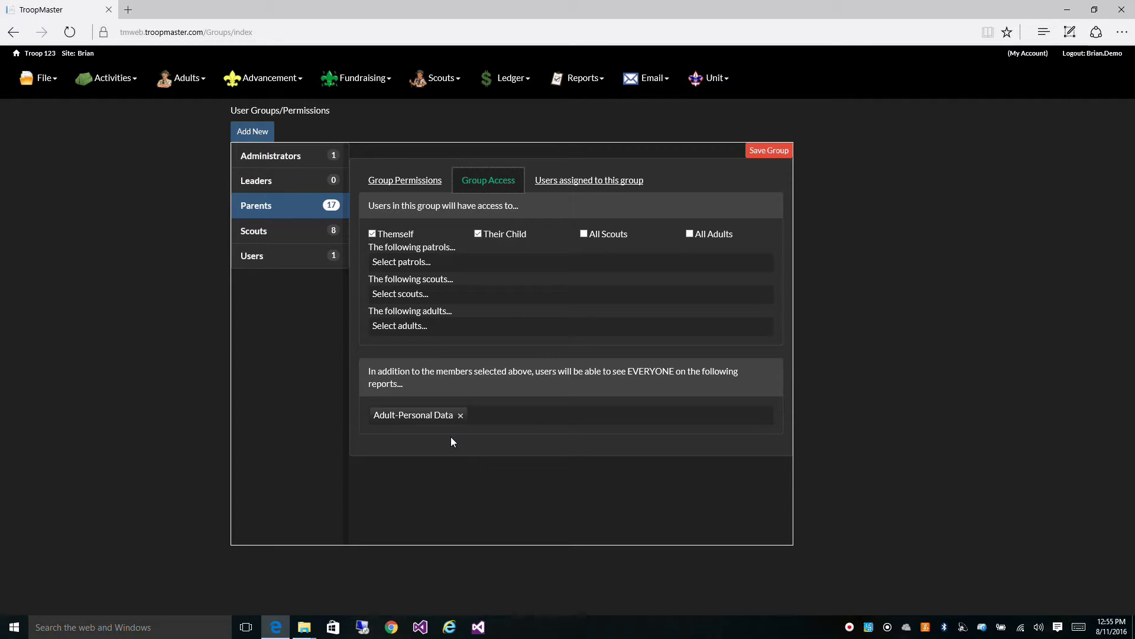
Step: Assign the user listed under In Default Users Group to the Parents group and save the group
{"action": "left_click", "coordinate": [594, 189]}
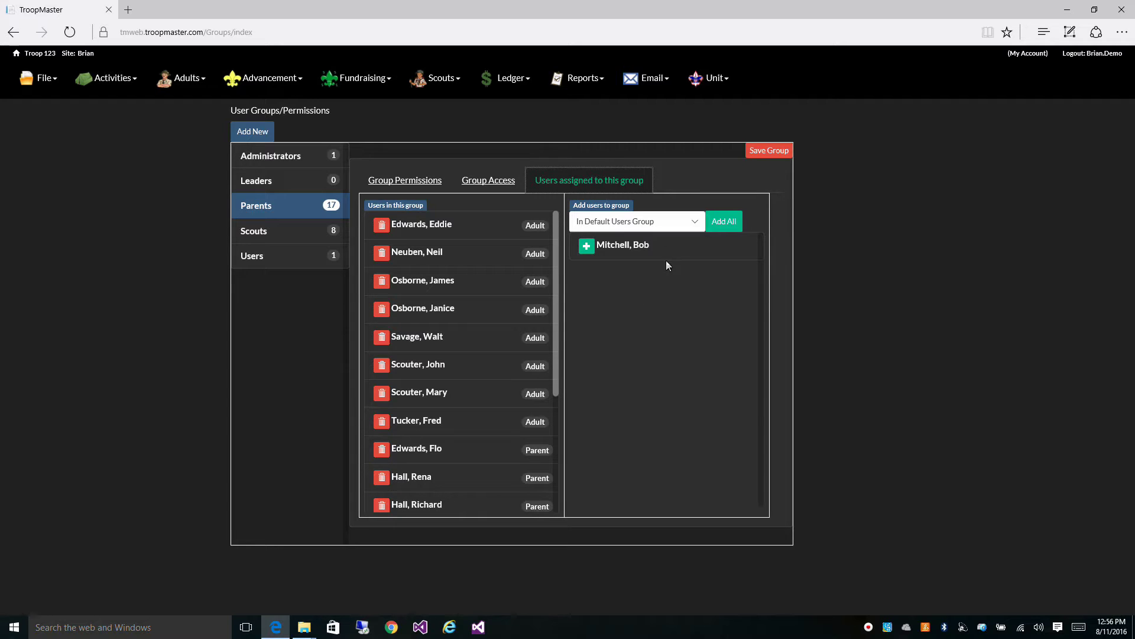
{"action": "left_click", "coordinate": [695, 221]}
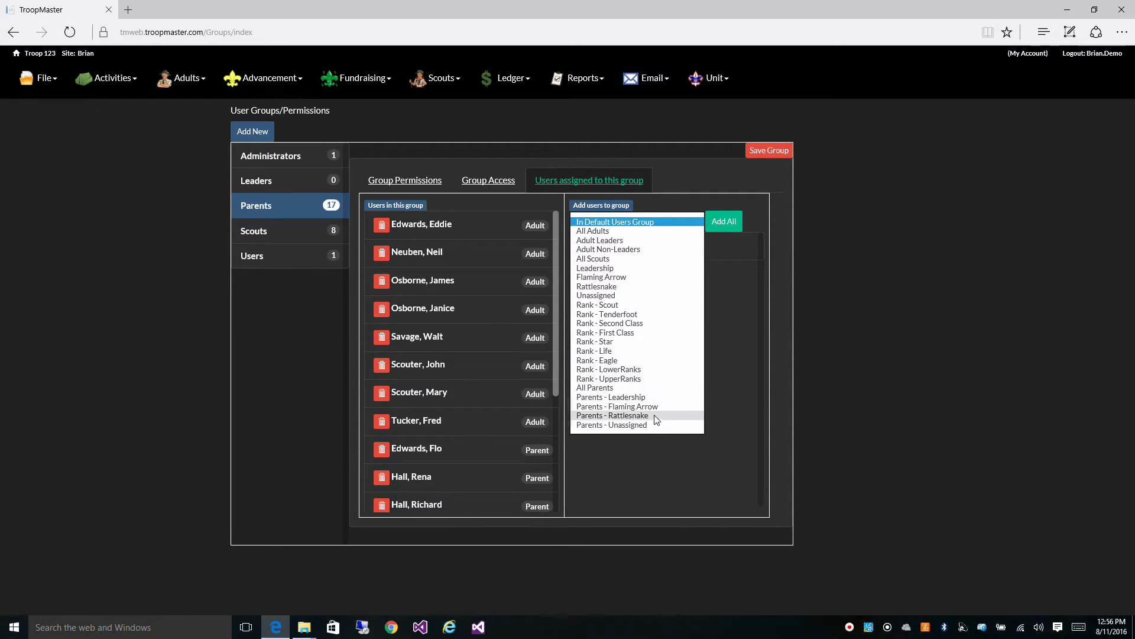
{"action": "left_click", "coordinate": [657, 222]}
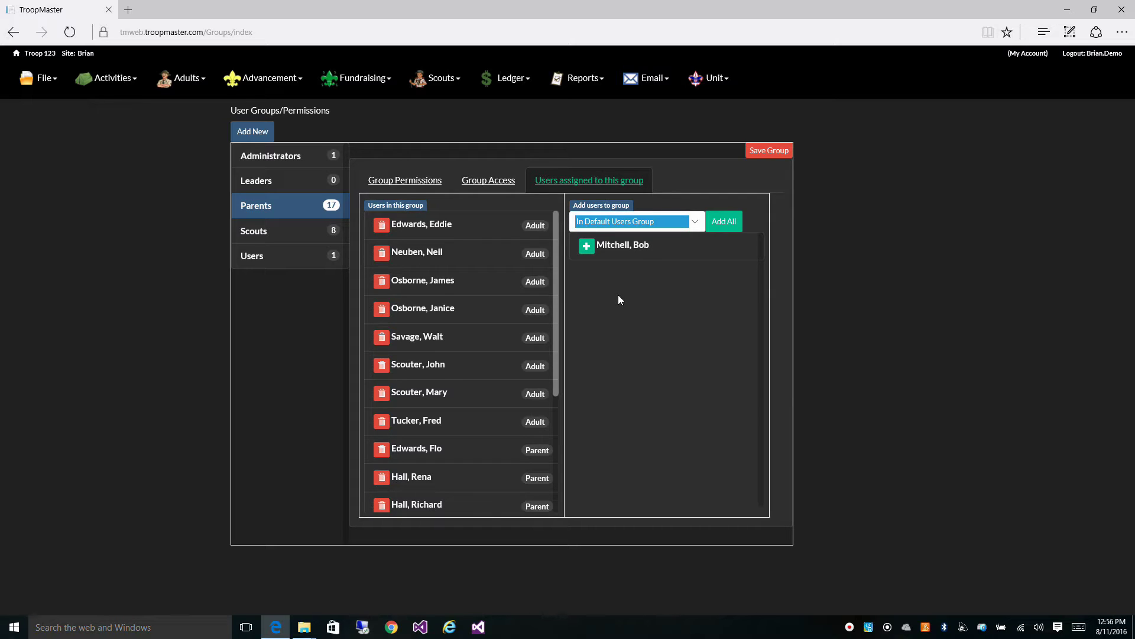
{"action": "left_click", "coordinate": [587, 253]}
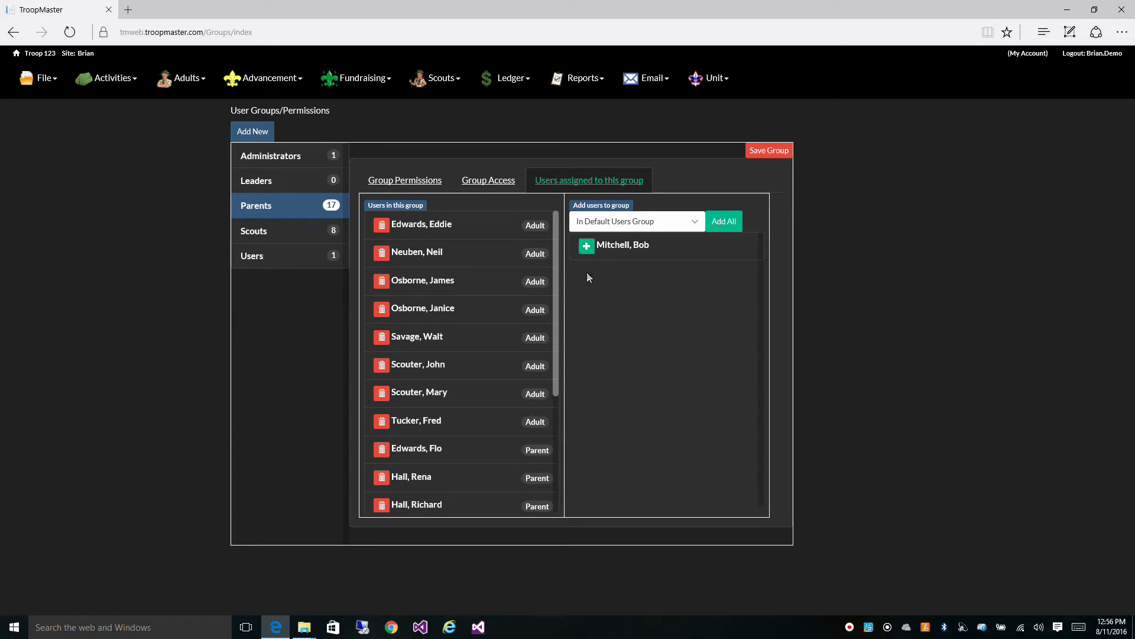
{"action": "left_click_drag", "start_coordinate": [557, 282], "coordinate": [548, 414]}
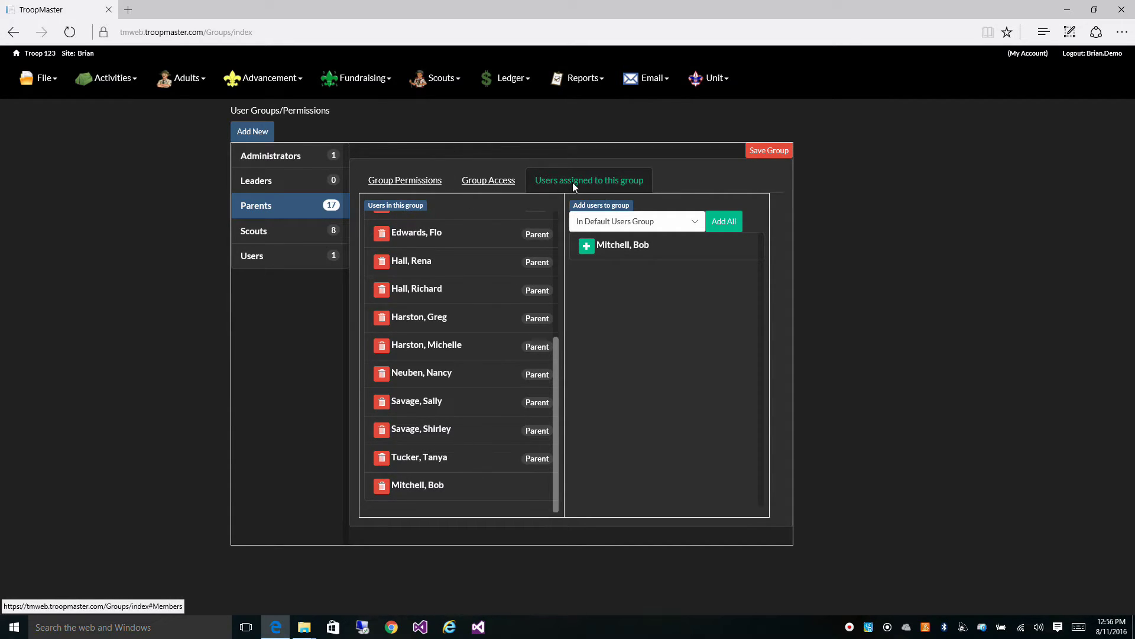
{"action": "left_click", "coordinate": [763, 153]}
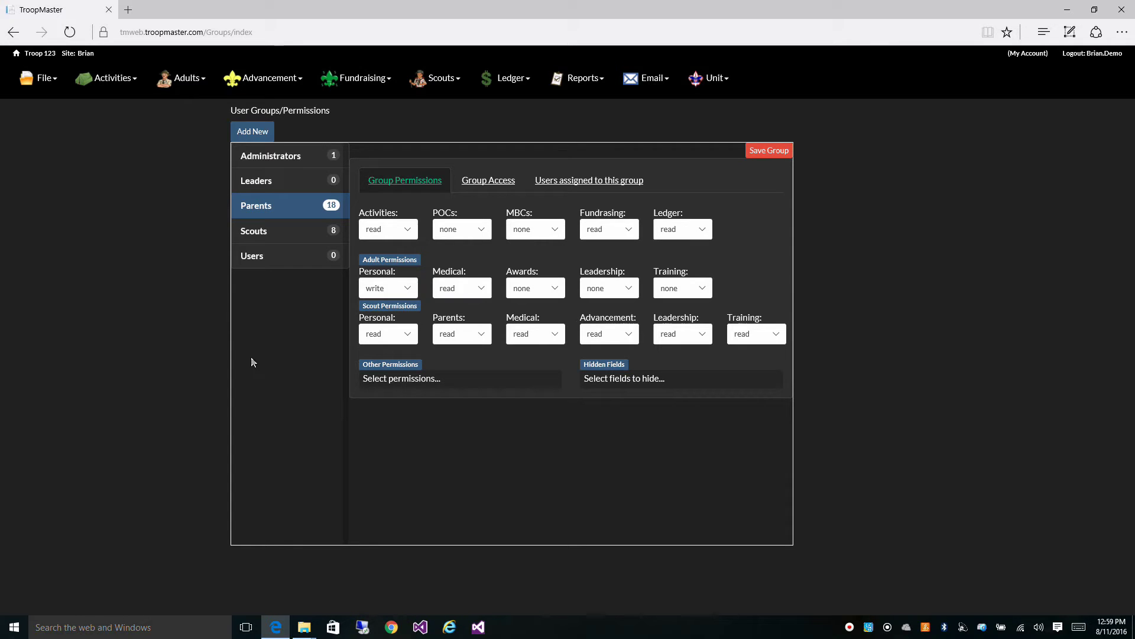
Step: Create a new user group named New Members and set its Ledger permission to none
{"action": "left_click", "coordinate": [249, 137]}
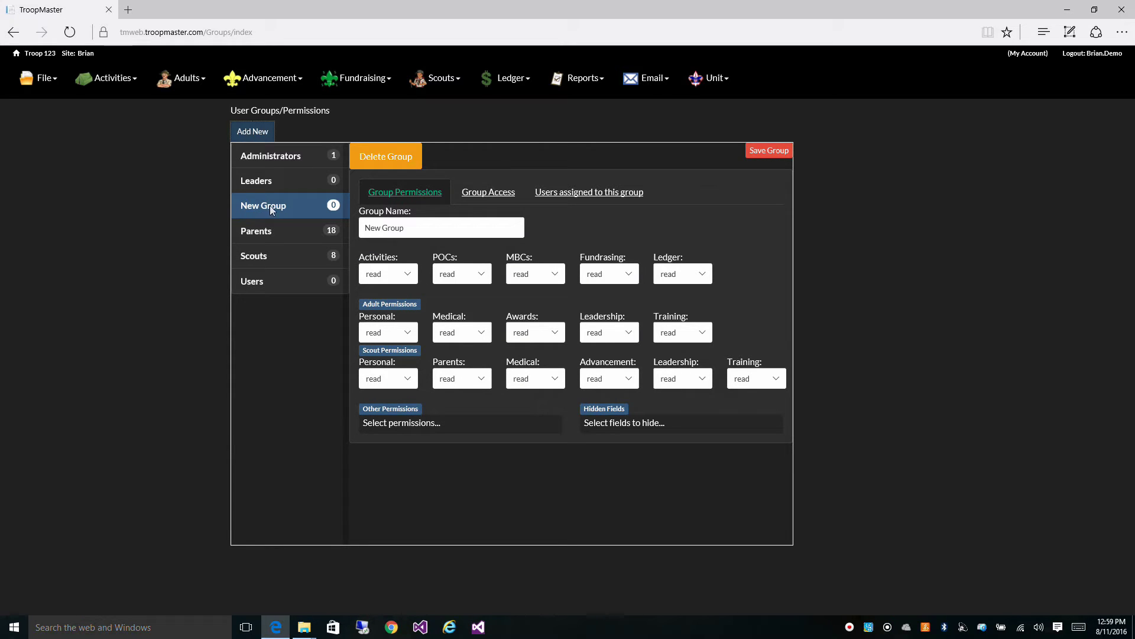
{"action": "left_click_drag", "start_coordinate": [408, 231], "coordinate": [367, 232]}
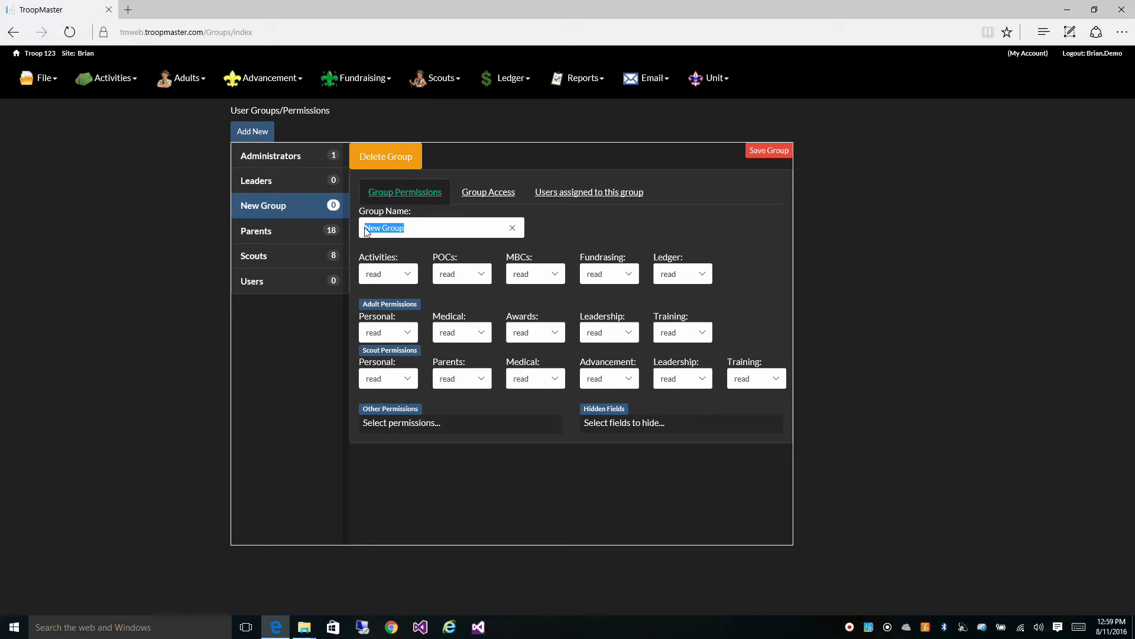
{"action": "type", "text": "New Members"}
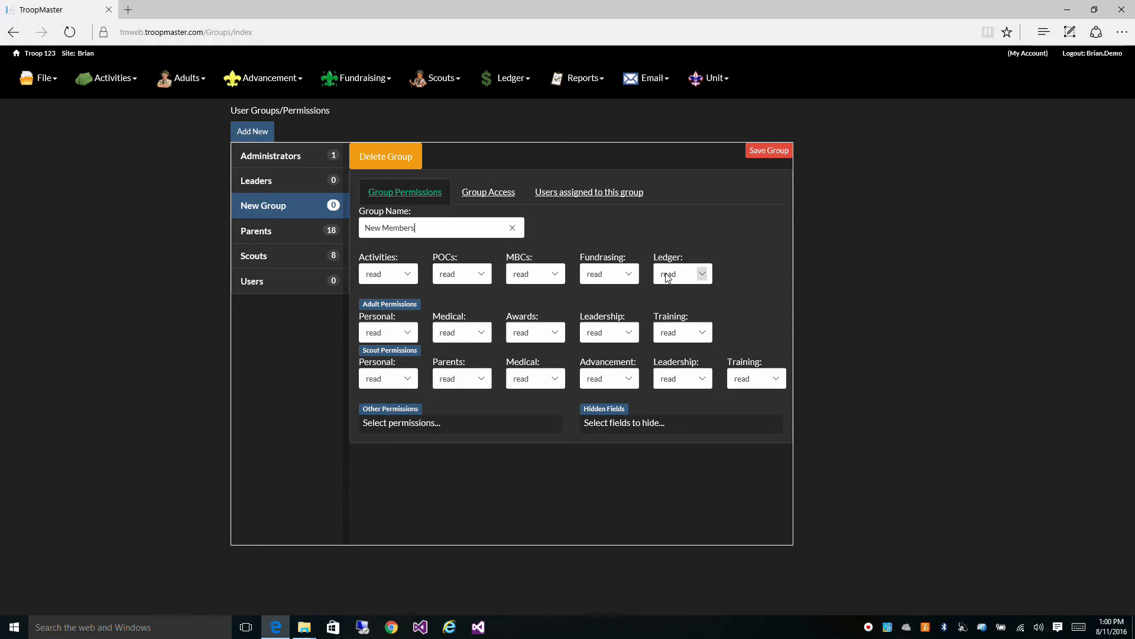
{"action": "left_click", "coordinate": [704, 275]}
{"action": "left_click", "coordinate": [685, 266]}
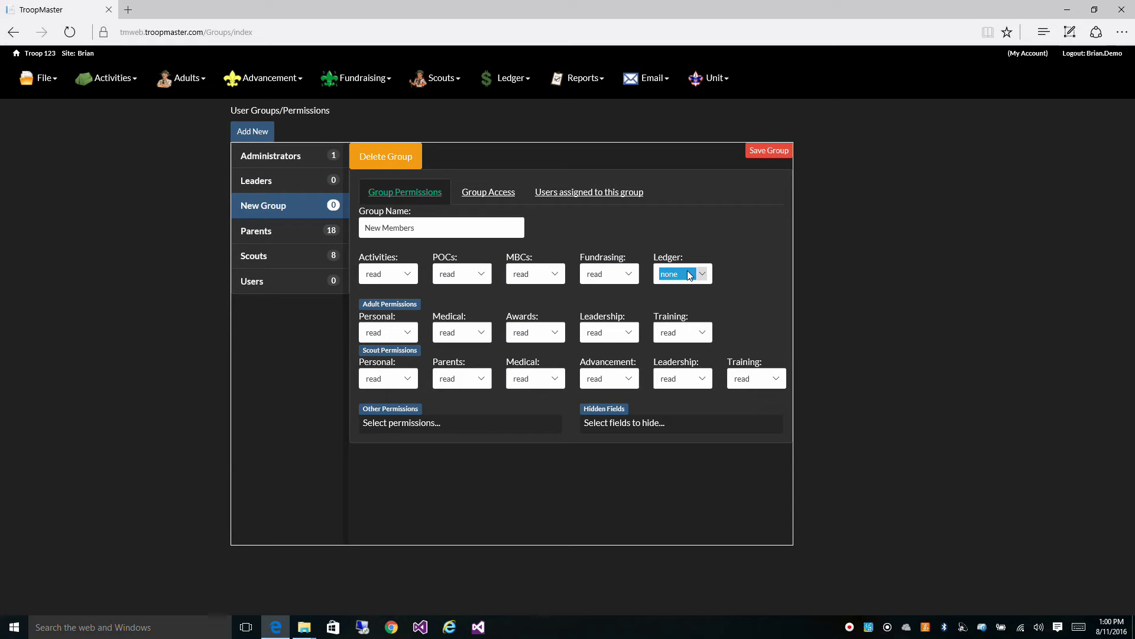
Step: Set the New Members group's adult Personal, Medical, Awards, Leadership and Training permissions to write
{"action": "left_click", "coordinate": [406, 332]}
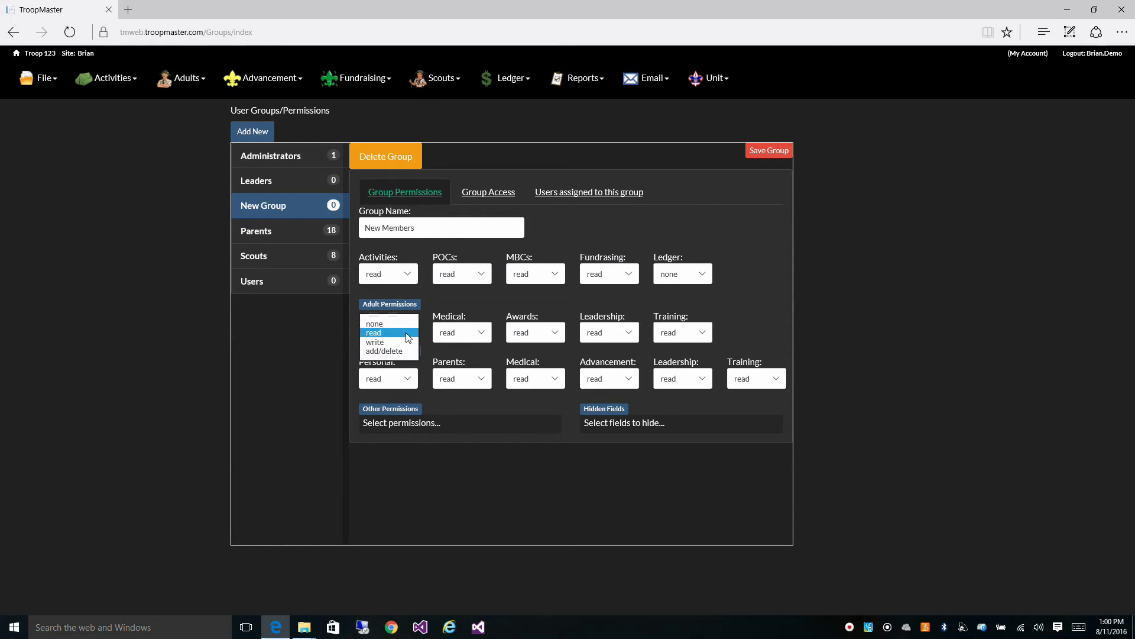
{"action": "left_click", "coordinate": [382, 341]}
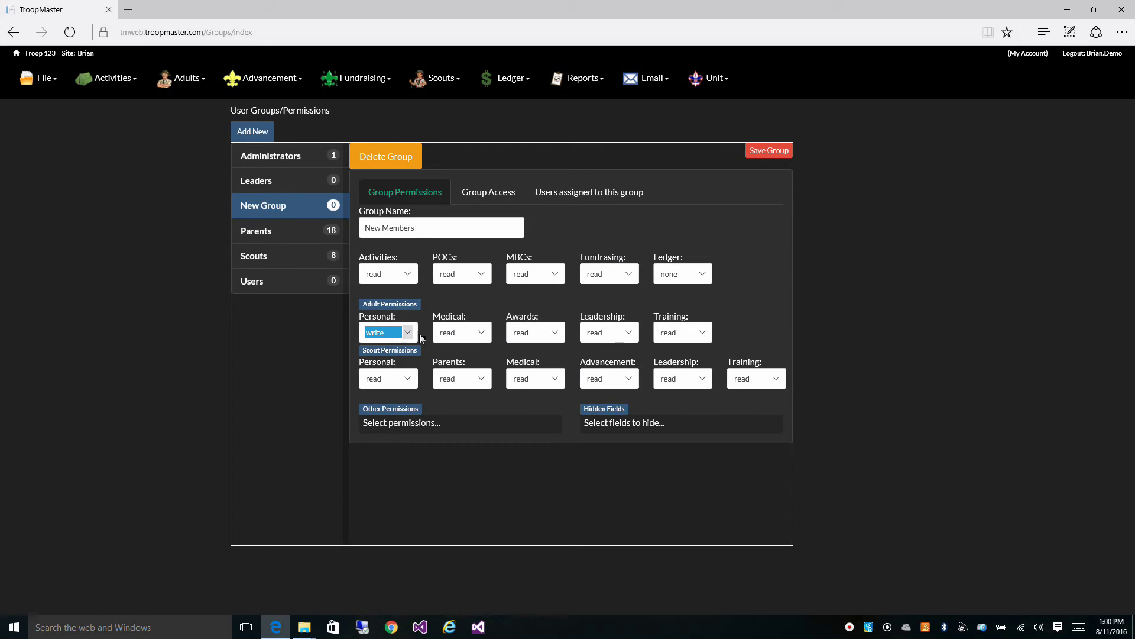
{"action": "left_click", "coordinate": [465, 333]}
{"action": "left_click", "coordinate": [459, 342]}
{"action": "left_click", "coordinate": [553, 332]}
{"action": "left_click", "coordinate": [531, 336]}
{"action": "left_click", "coordinate": [609, 333]}
{"action": "left_click", "coordinate": [608, 341]}
{"action": "left_click", "coordinate": [681, 334]}
{"action": "left_click", "coordinate": [680, 346]}
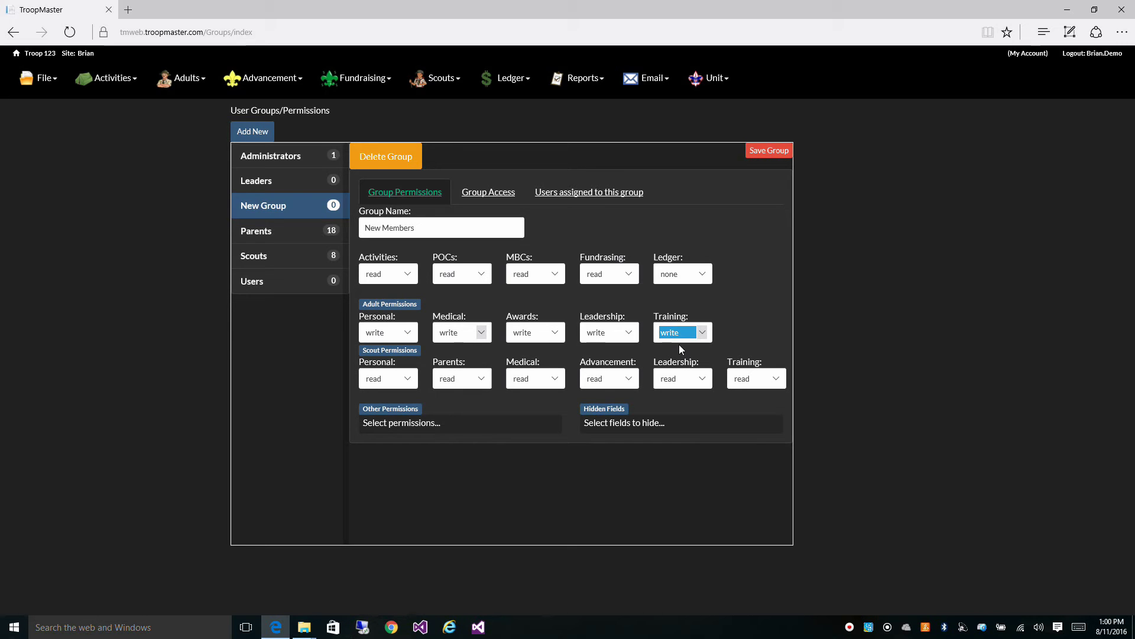
Step: Set the New Members group's scout Personal, Parents, Medical, Advancement, Leadership and Training permissions to write
{"action": "left_click", "coordinate": [410, 379]}
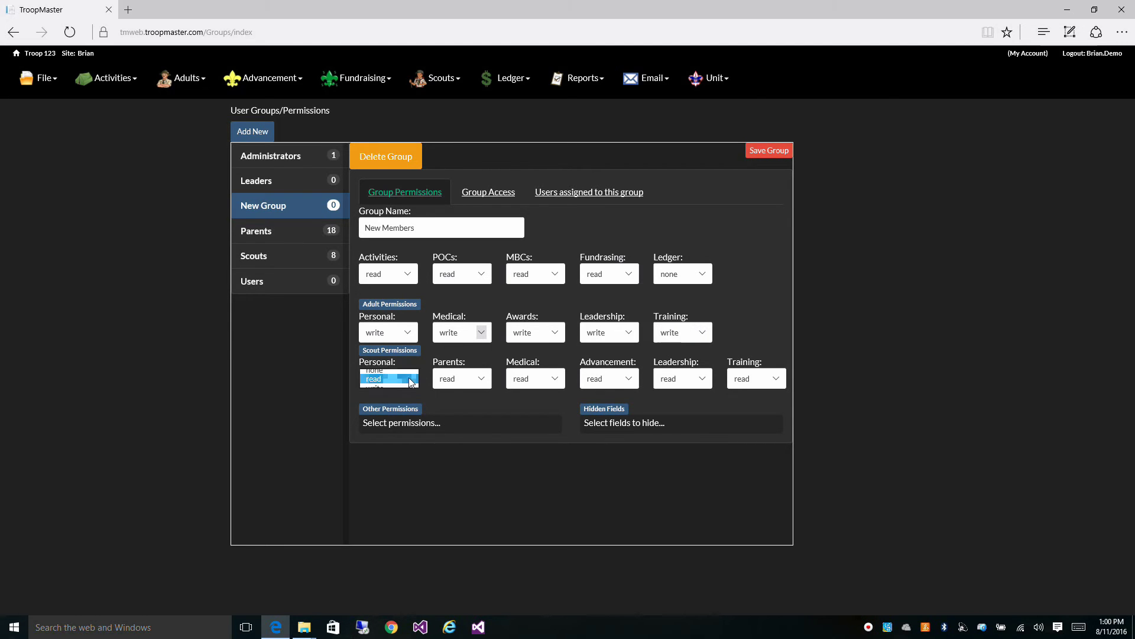
{"action": "left_click", "coordinate": [390, 384]}
{"action": "left_click", "coordinate": [479, 379]}
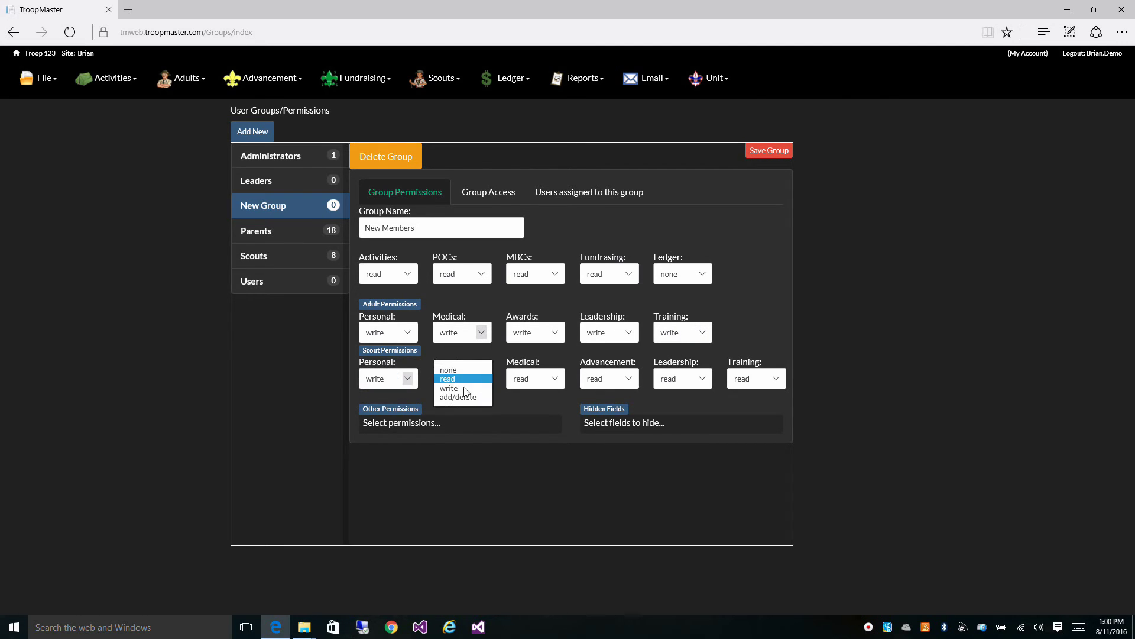
{"action": "left_click", "coordinate": [455, 384]}
{"action": "left_click", "coordinate": [556, 379]}
{"action": "left_click", "coordinate": [532, 388]}
{"action": "left_click", "coordinate": [627, 379]}
{"action": "left_click", "coordinate": [620, 388]}
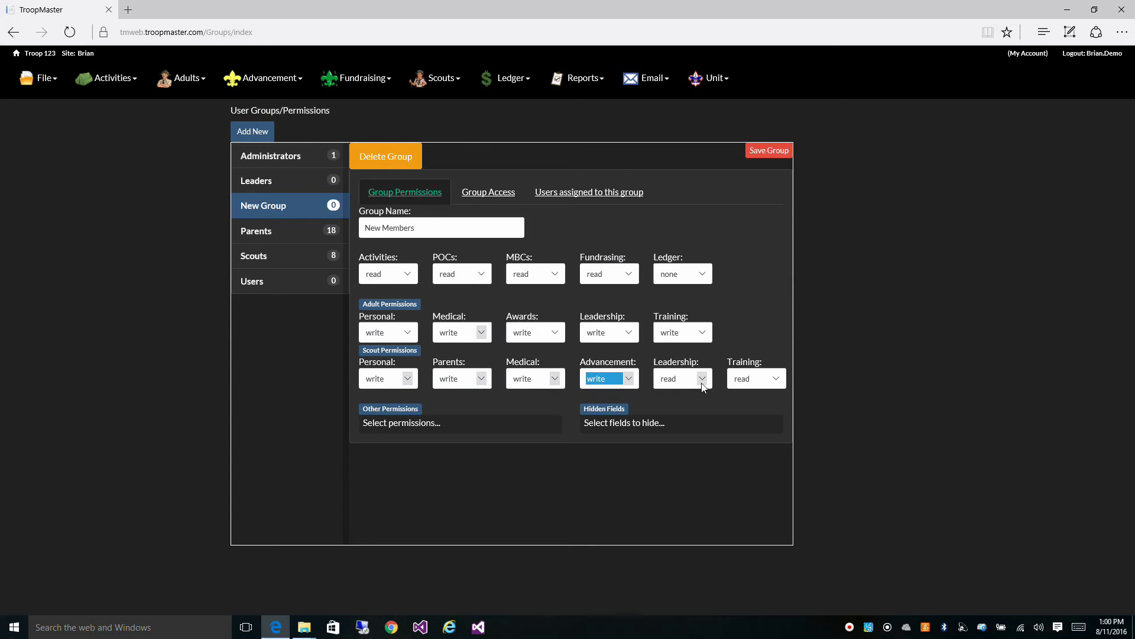
{"action": "left_click", "coordinate": [702, 379]}
{"action": "left_click", "coordinate": [680, 388]}
{"action": "left_click", "coordinate": [776, 380]}
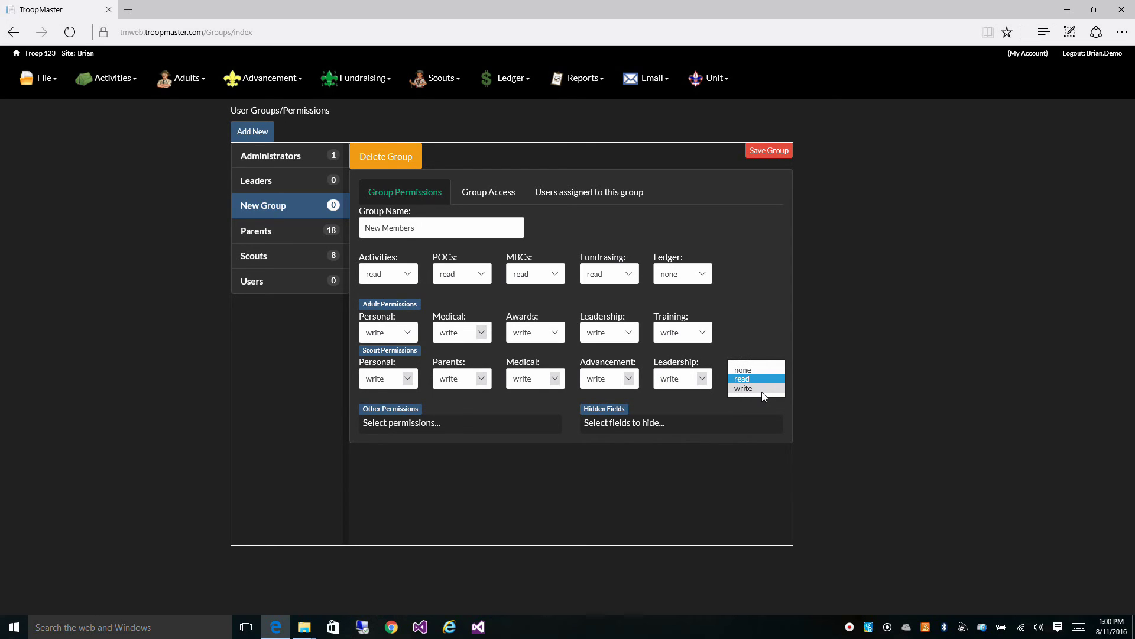
{"action": "left_click", "coordinate": [762, 391]}
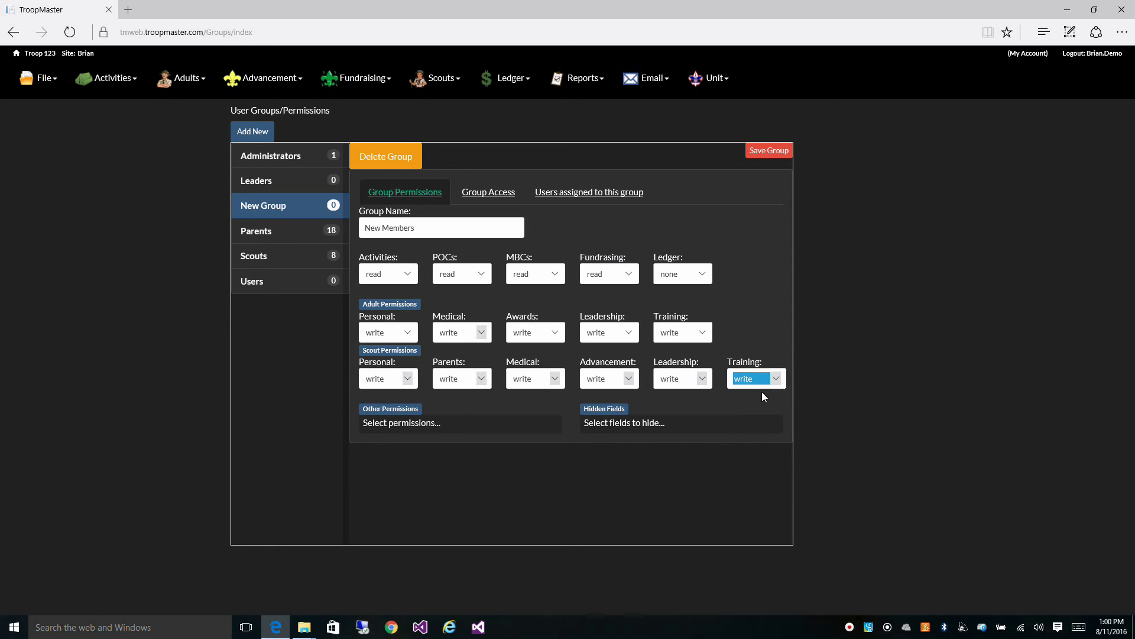
Step: Give users in the New Members group access to Their Child and save the group
{"action": "left_click", "coordinate": [488, 196]}
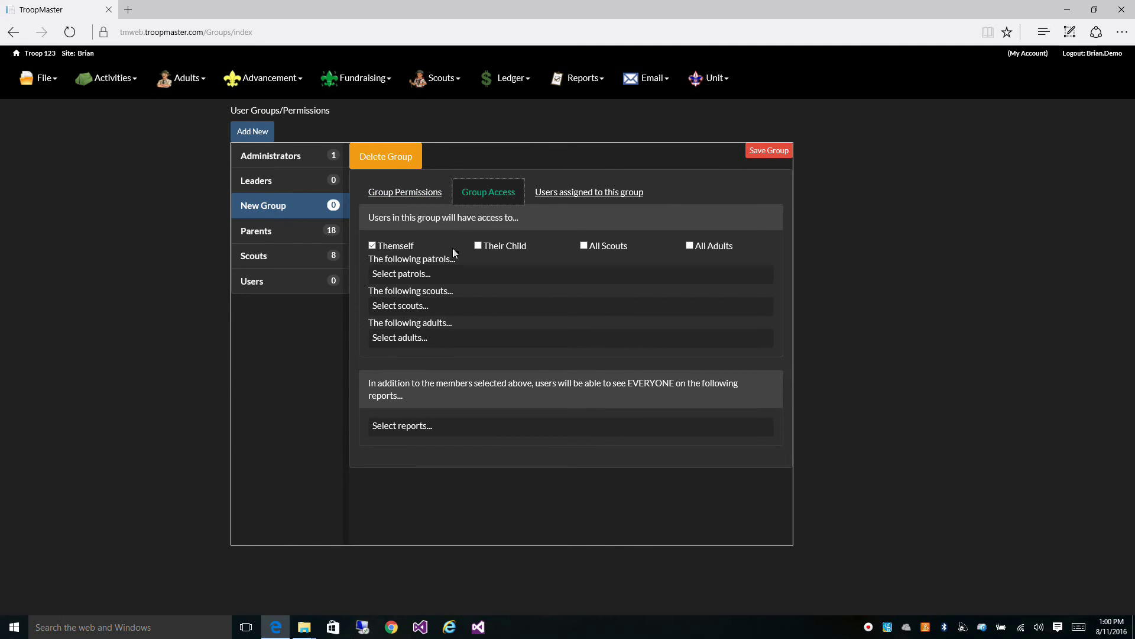
{"action": "left_click", "coordinate": [477, 246]}
{"action": "left_click", "coordinate": [765, 155]}
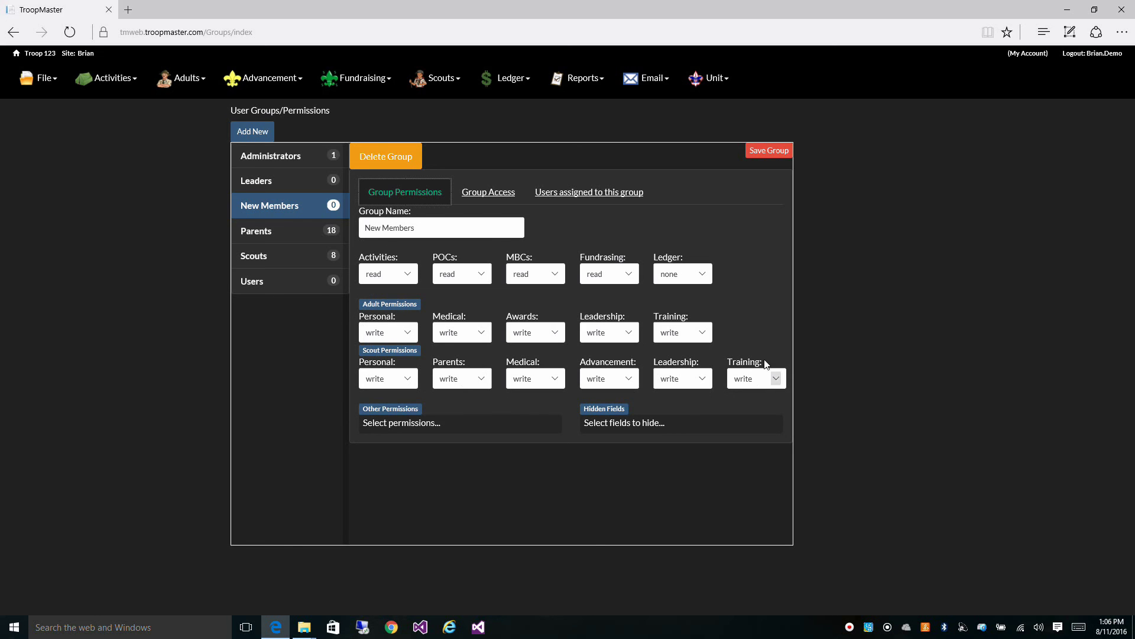
Step: Check the saved New Members group's access settings and open its user assignments
{"action": "left_click", "coordinate": [490, 198]}
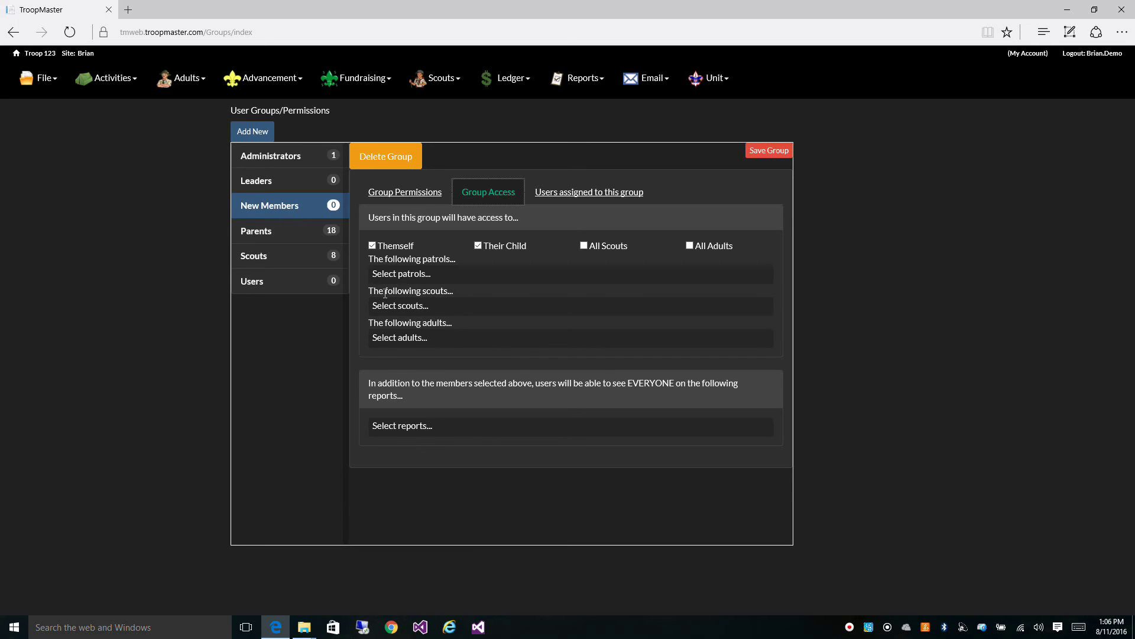
{"action": "left_click", "coordinate": [572, 204]}
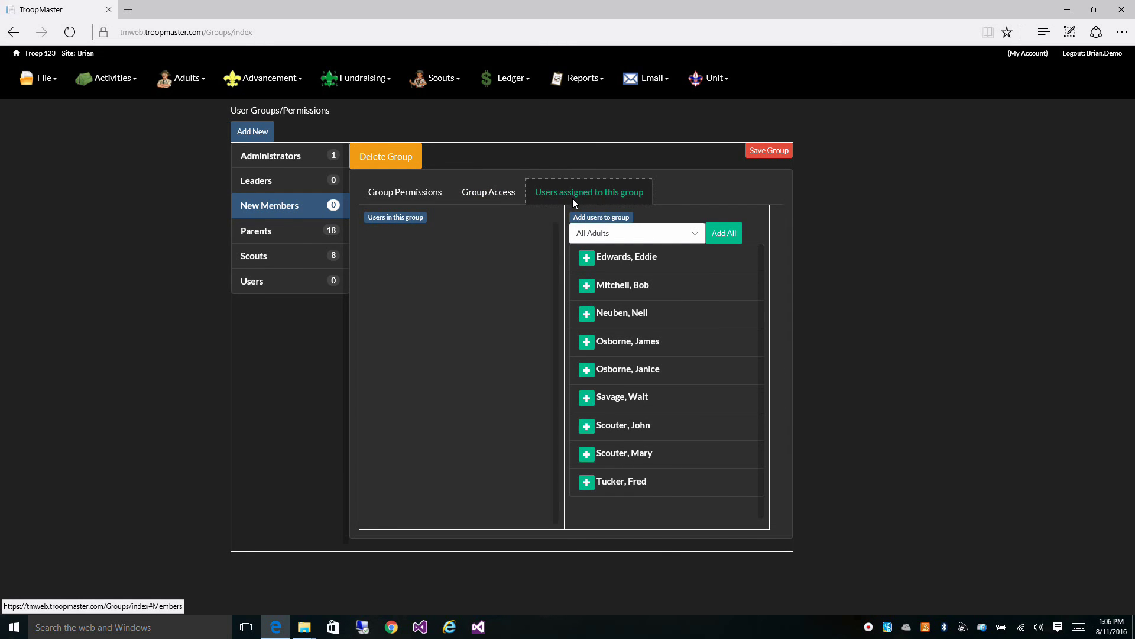